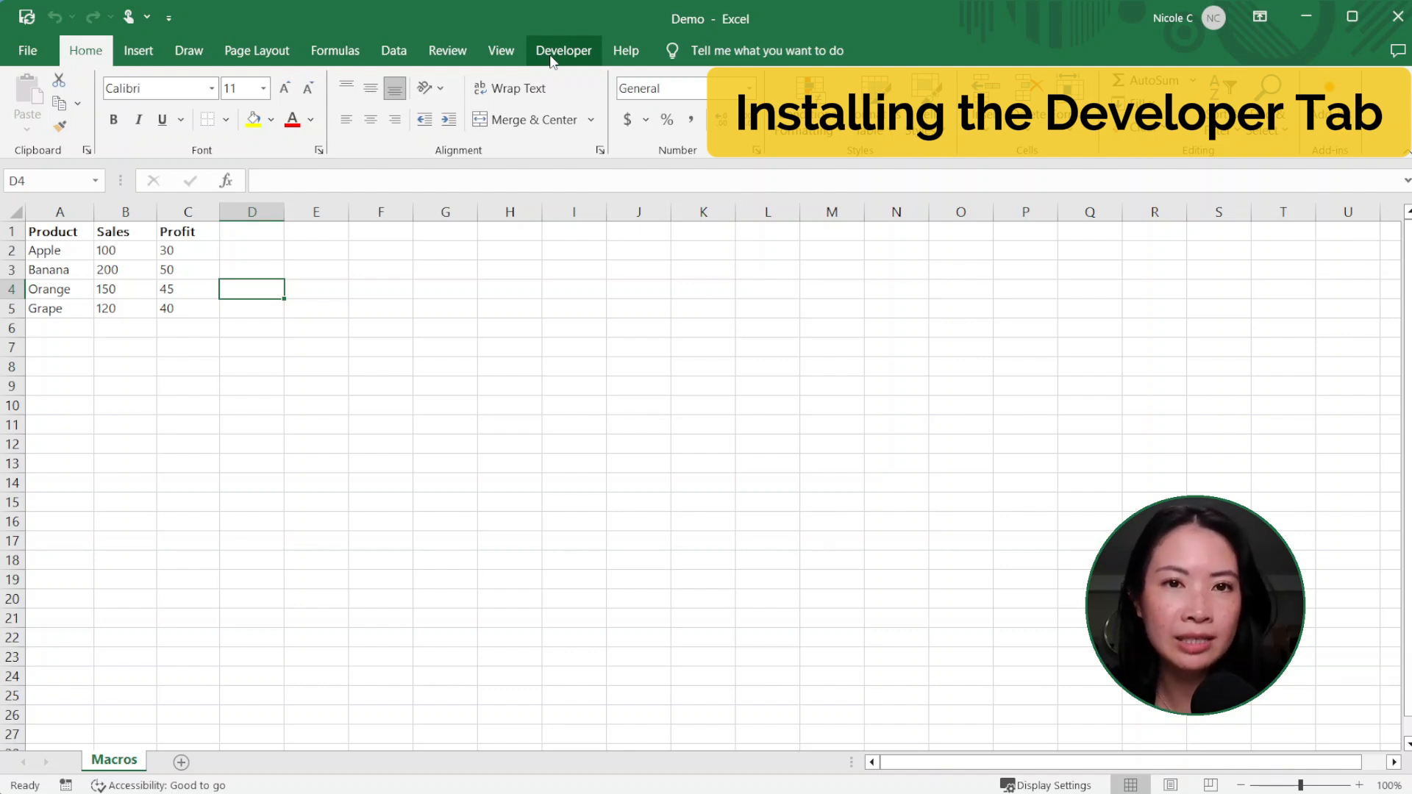
Step: Make sure the Developer tab is enabled in the ribbon customization, and show its commands
right_click(90, 57)
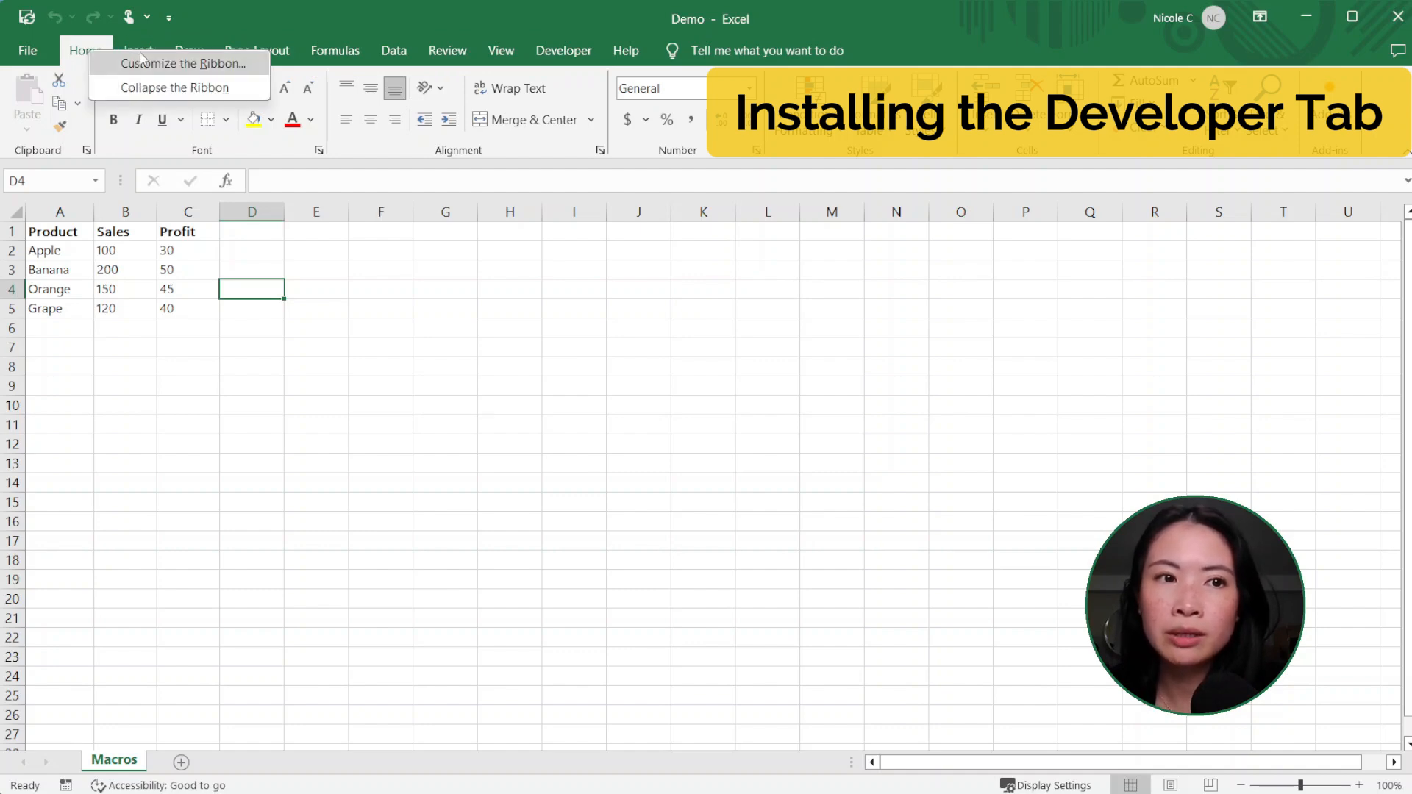
left_click(164, 65)
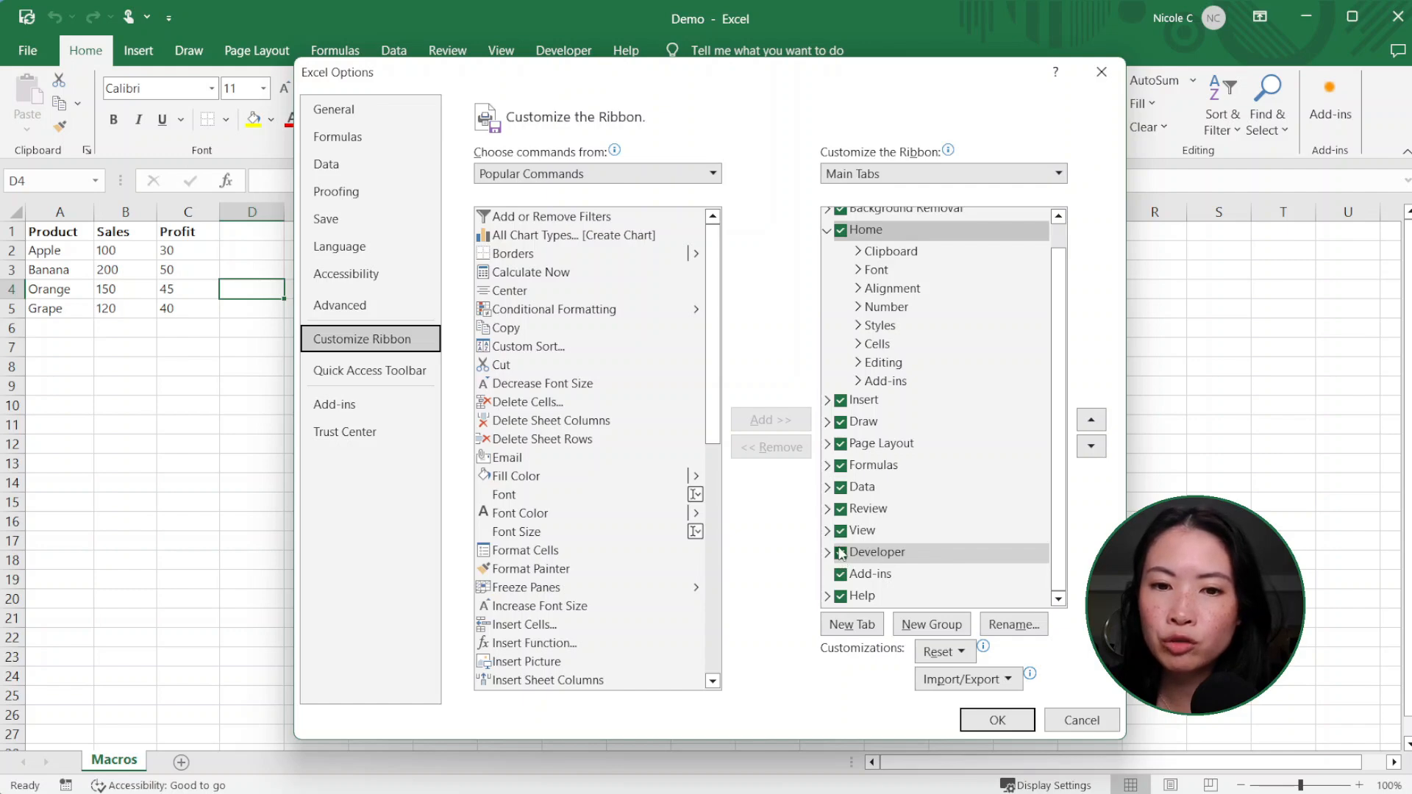
left_click(996, 721)
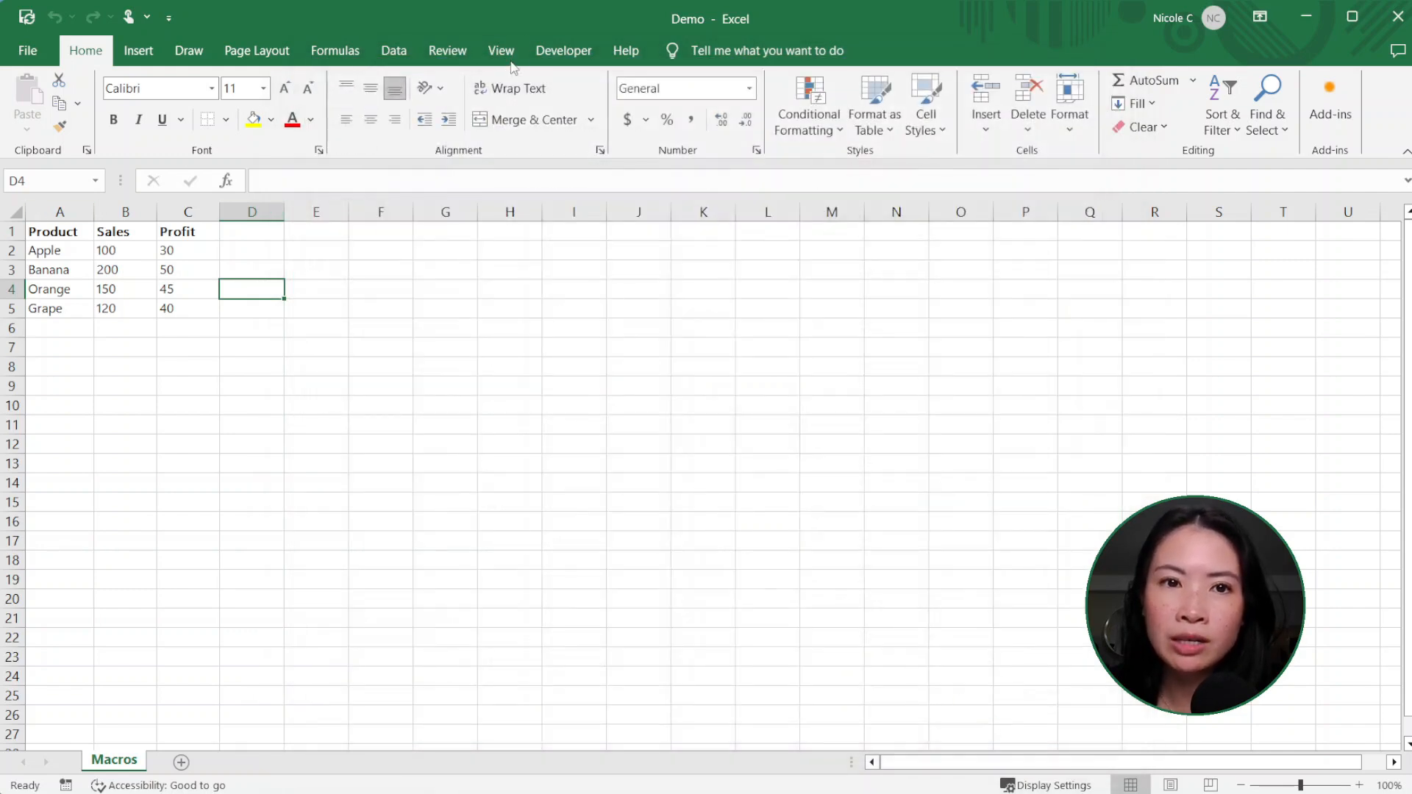
left_click(564, 53)
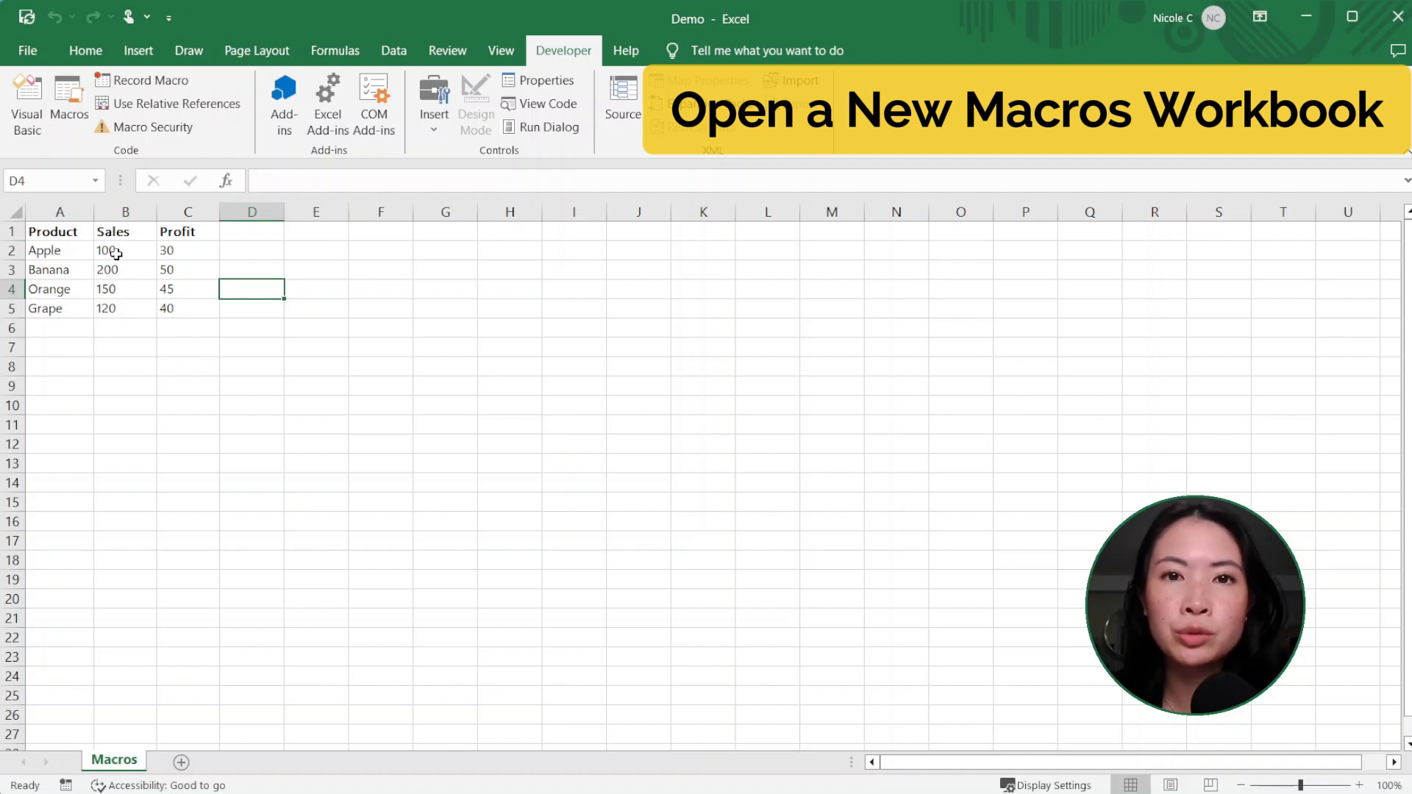
Step: Create a new blank workbook and save it as "Macros Workbook" in the Excel Macro-Enabled Workbook format
left_click(37, 60)
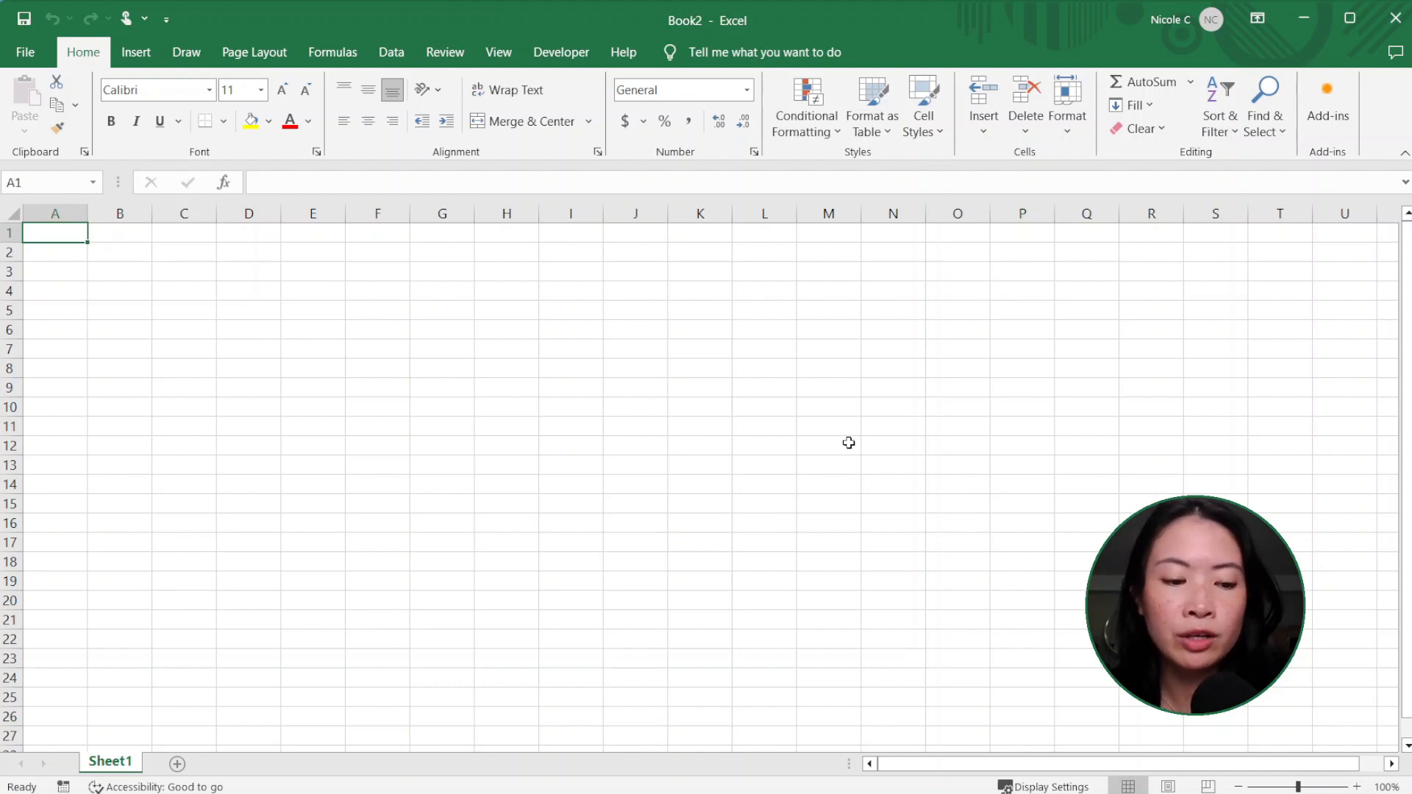
key("F12")
type("Ma")
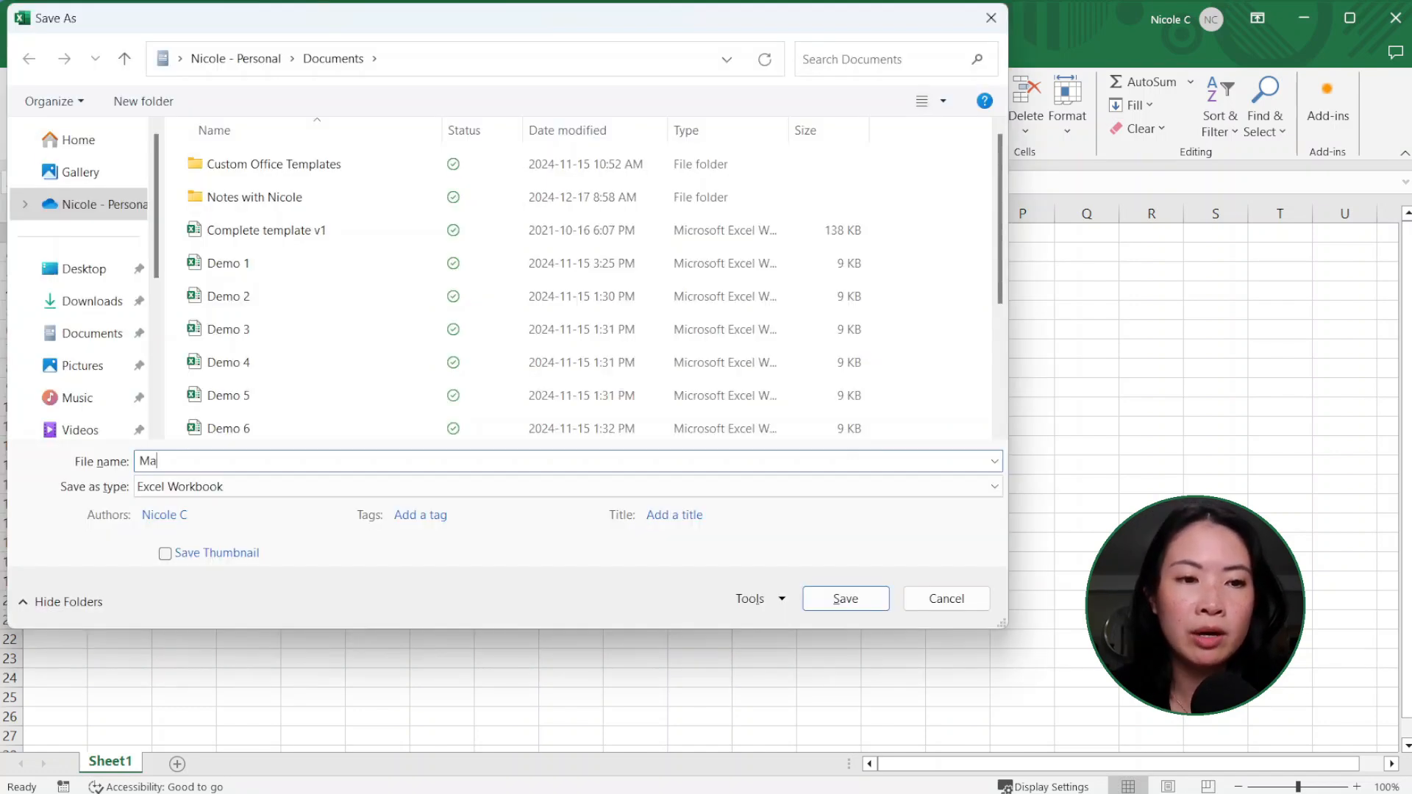
type("cros Workbook")
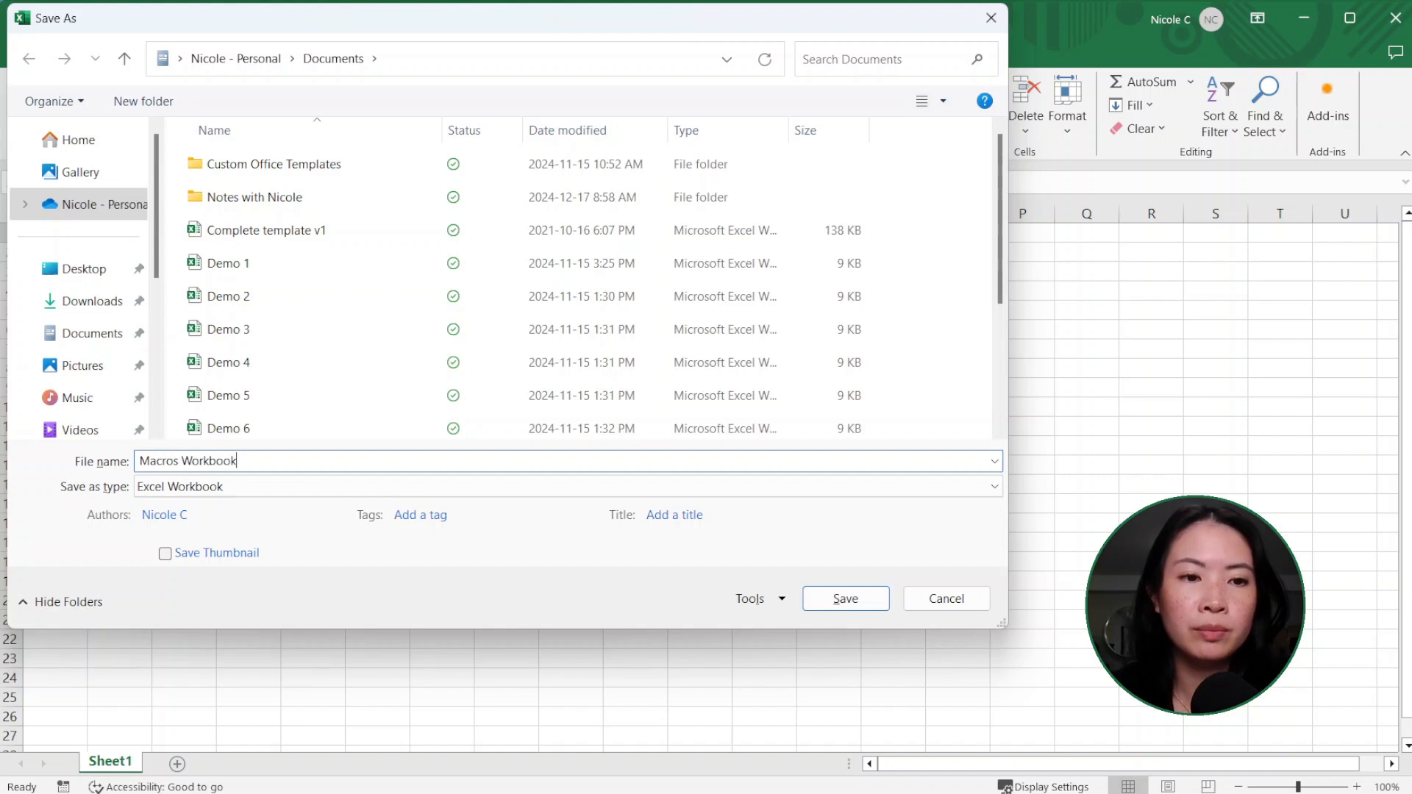
left_click(425, 490)
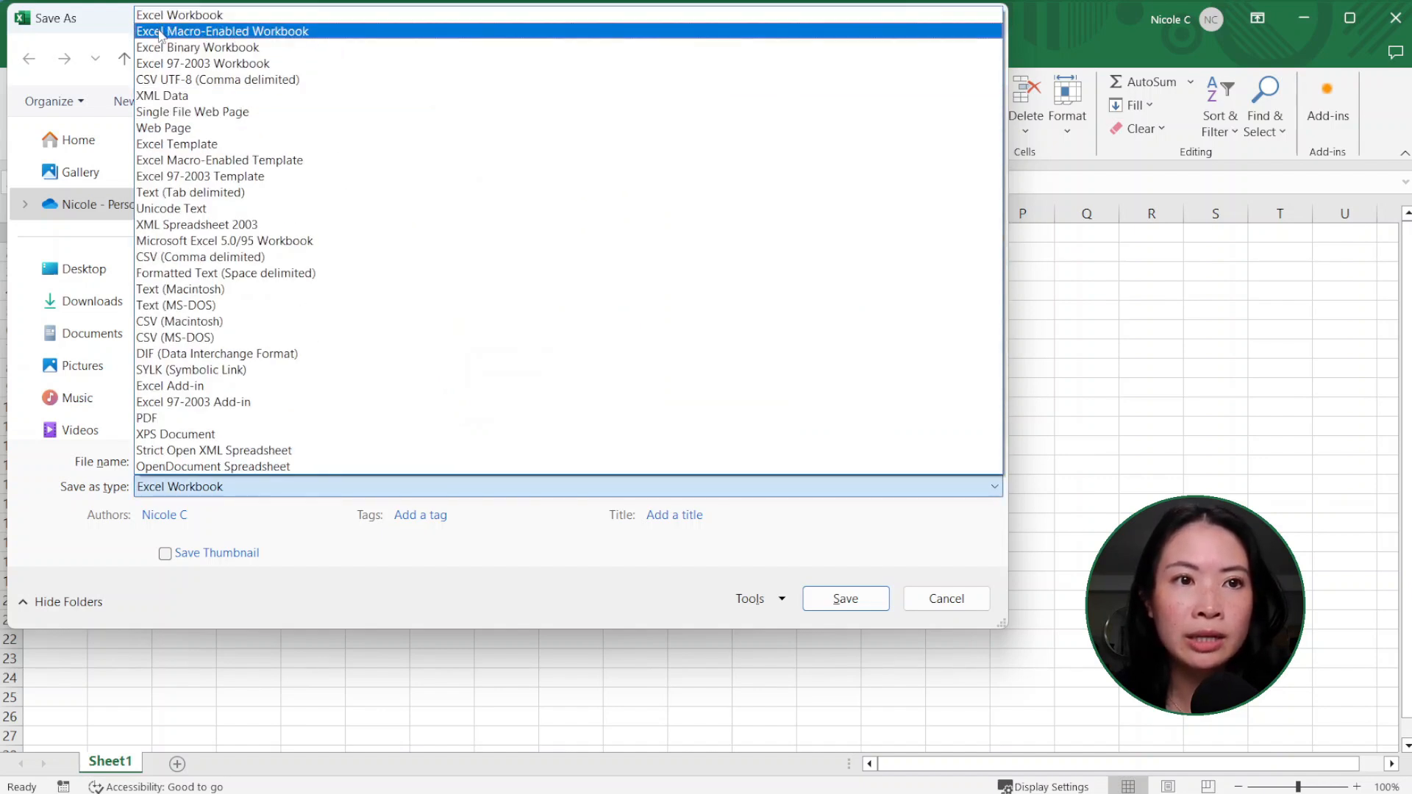
left_click(333, 33)
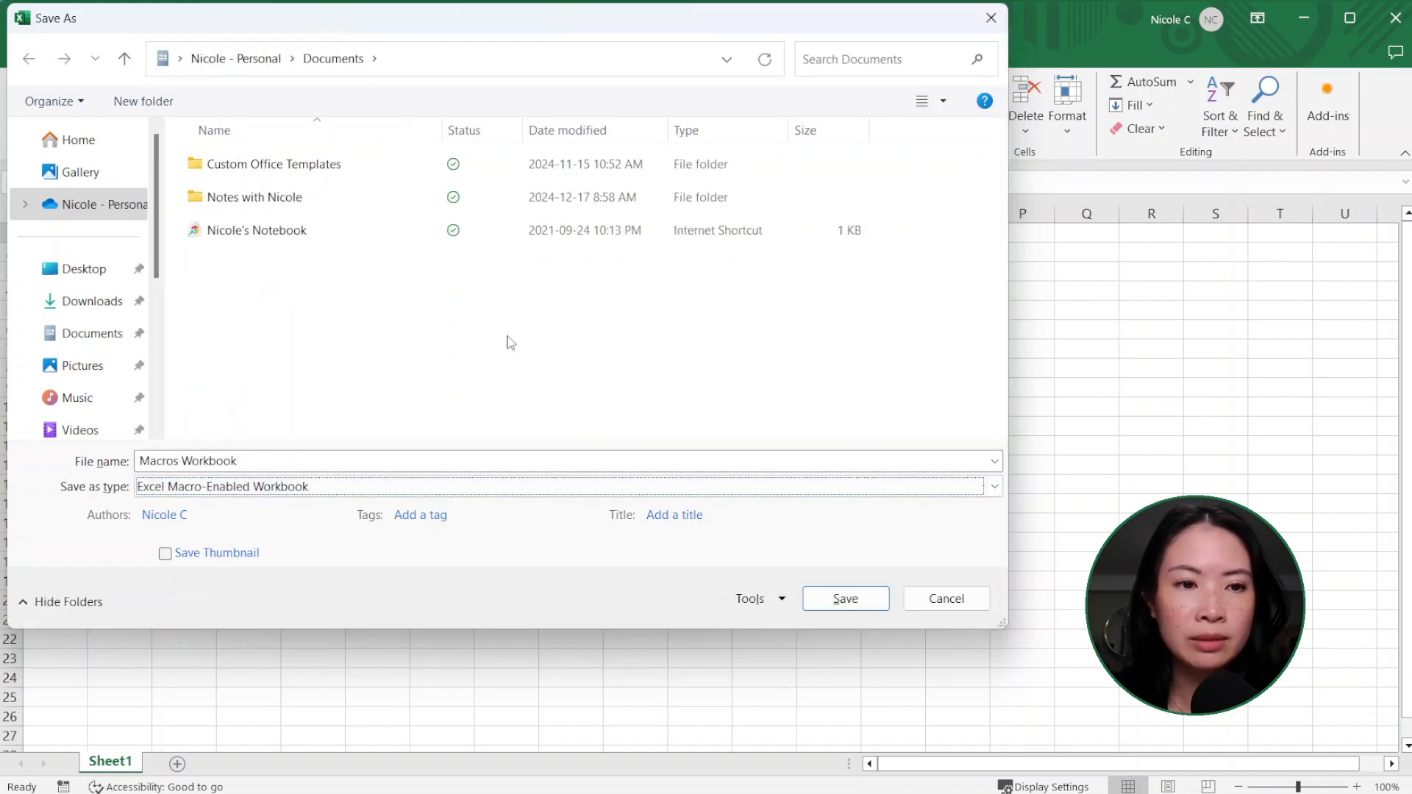
left_click(876, 598)
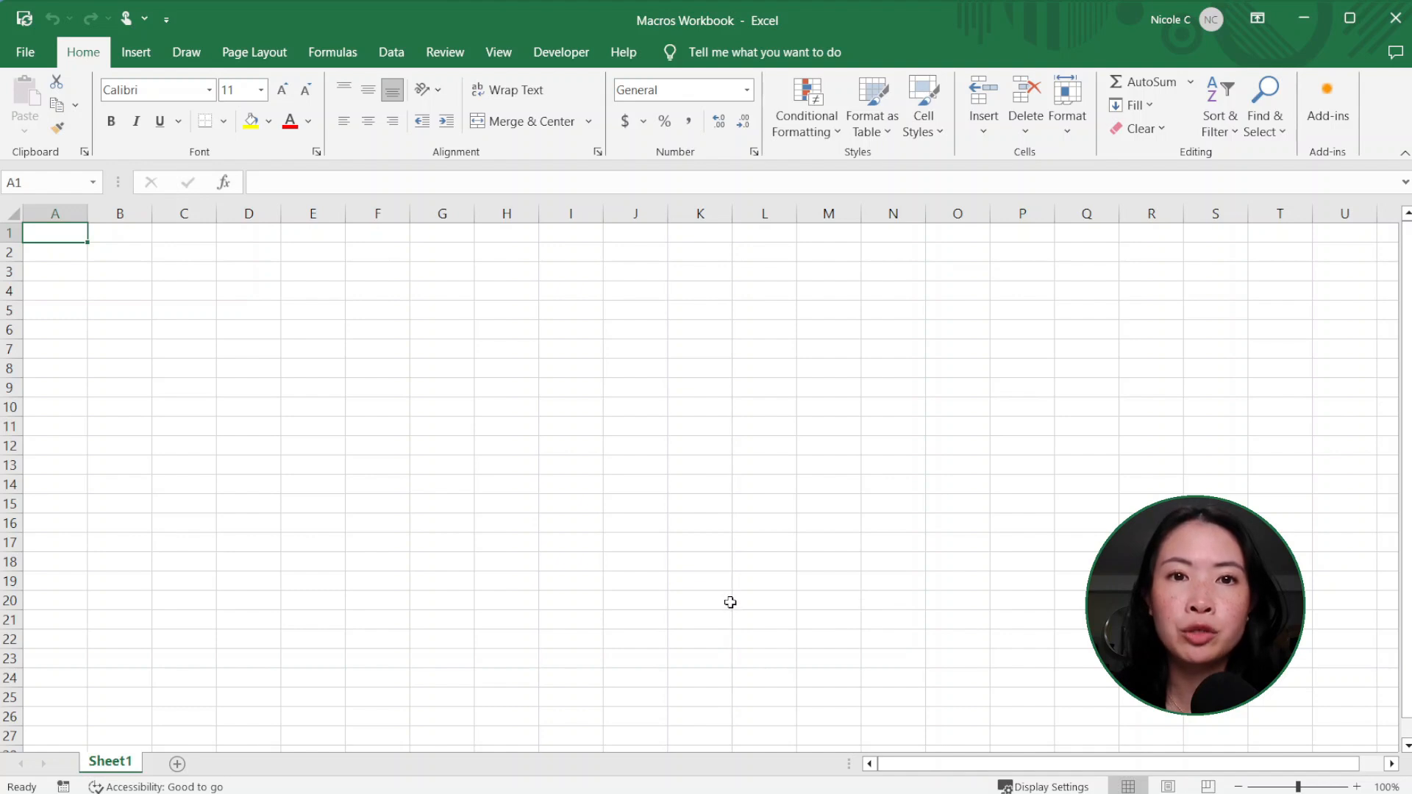
Step: Set up a new macro recording named "Header" with the shortcut Ctrl+h, stored in This Workbook
left_click(564, 56)
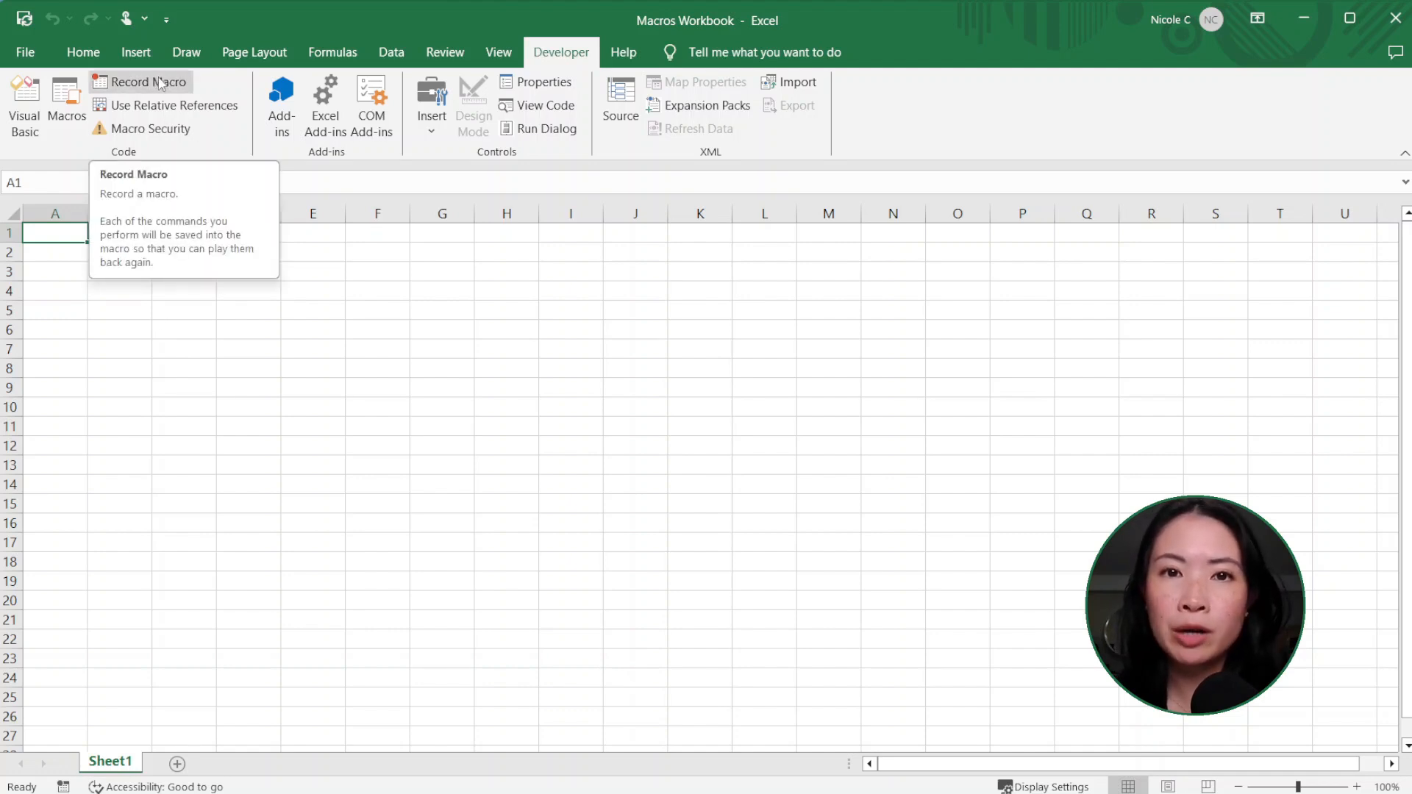
left_click(160, 83)
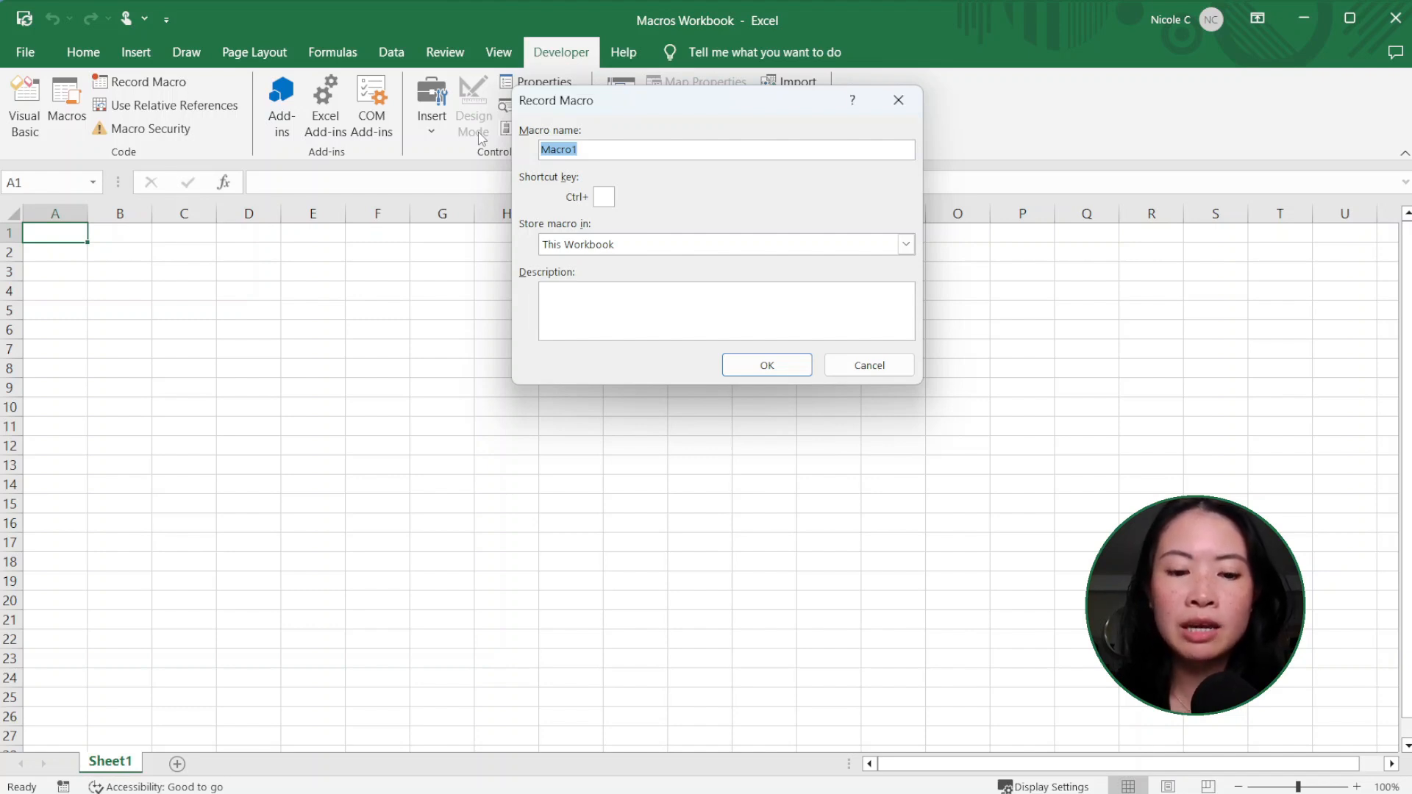
type("Header")
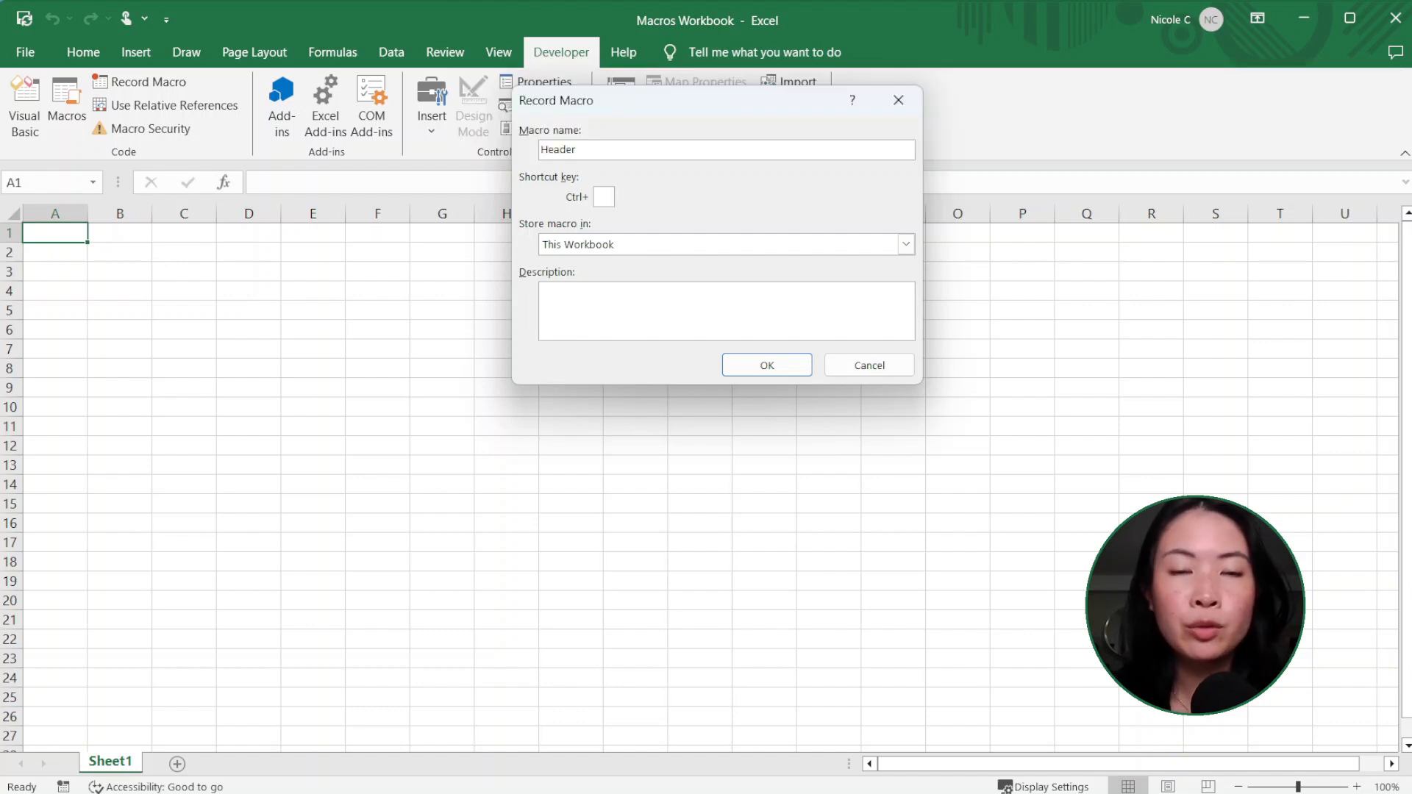
type("2")
key("BackSpace")
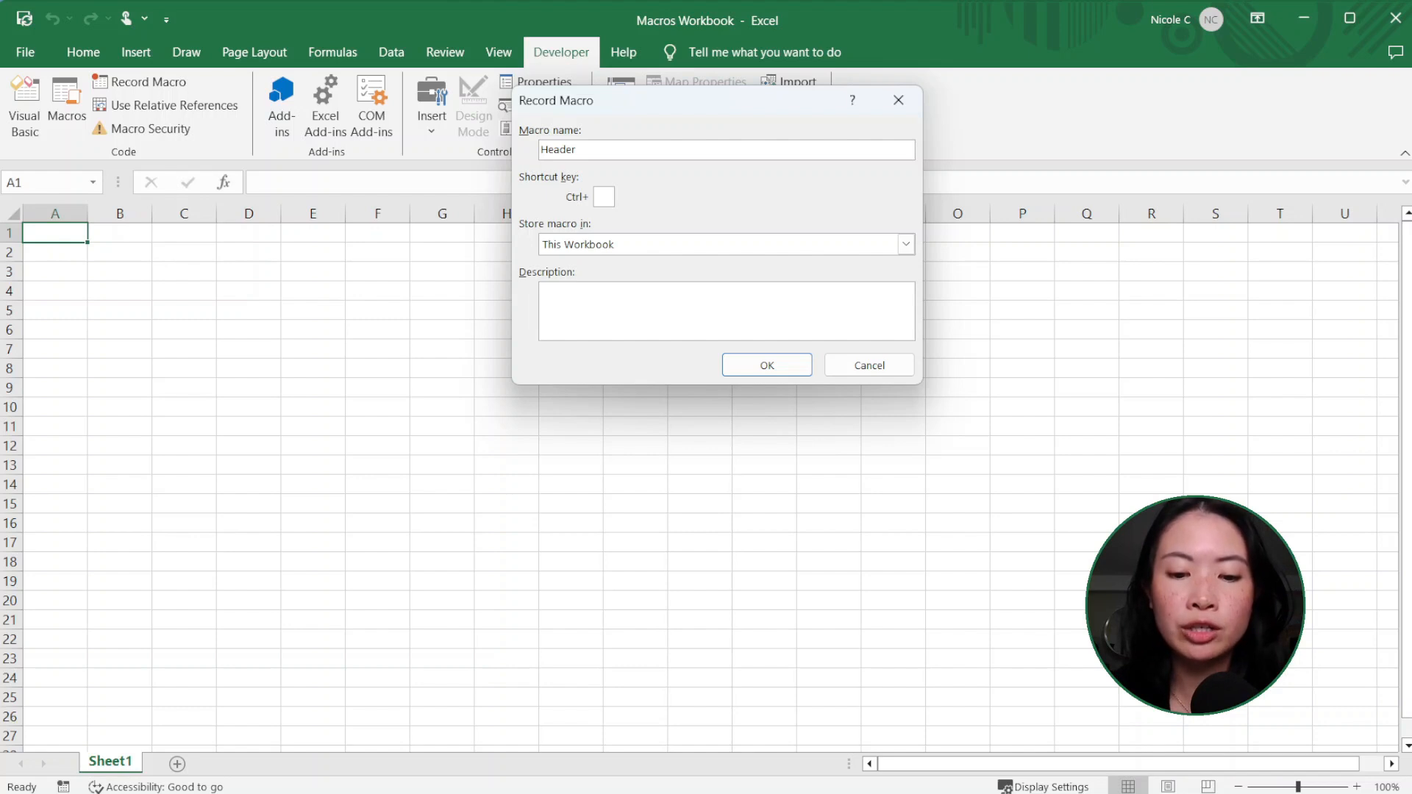
type("K")
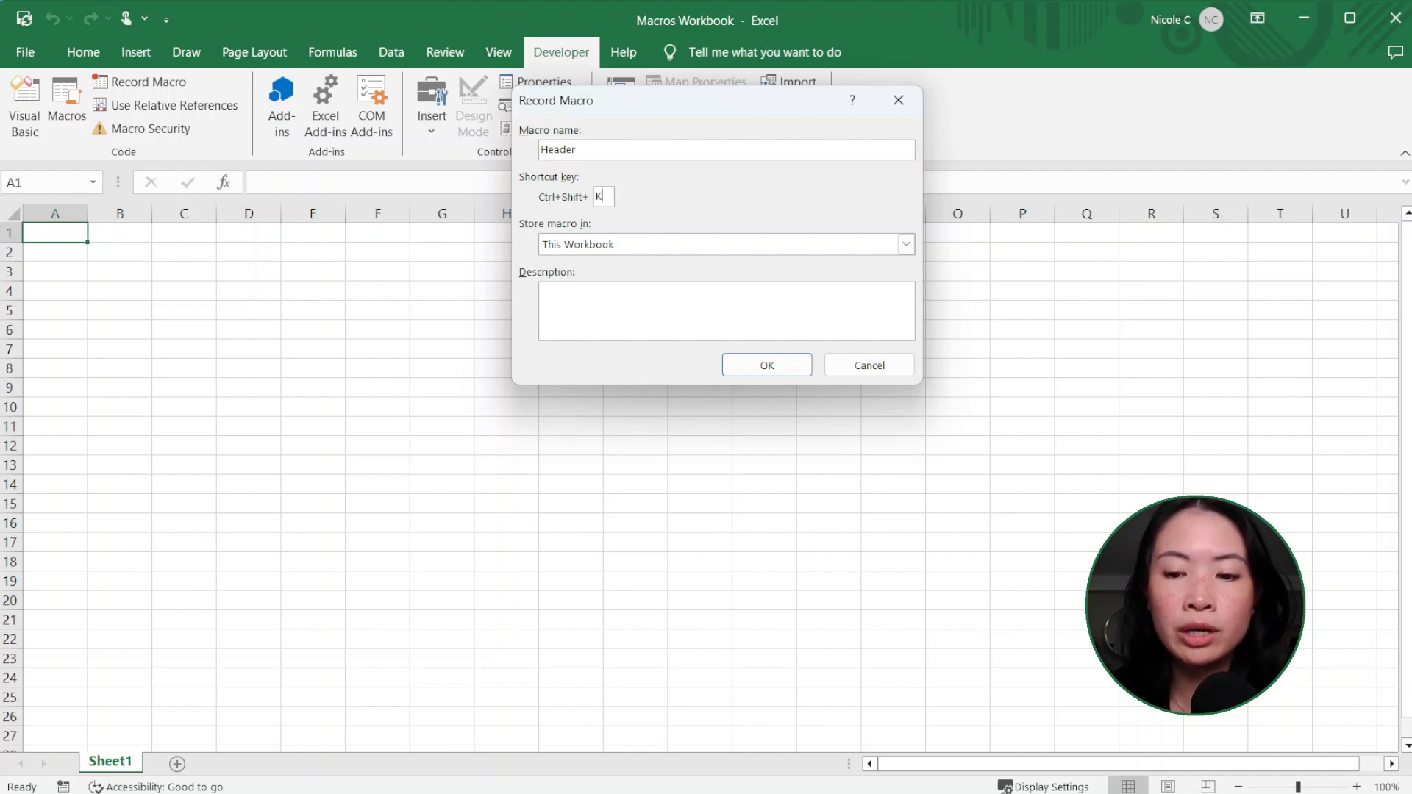
key("BackSpace")
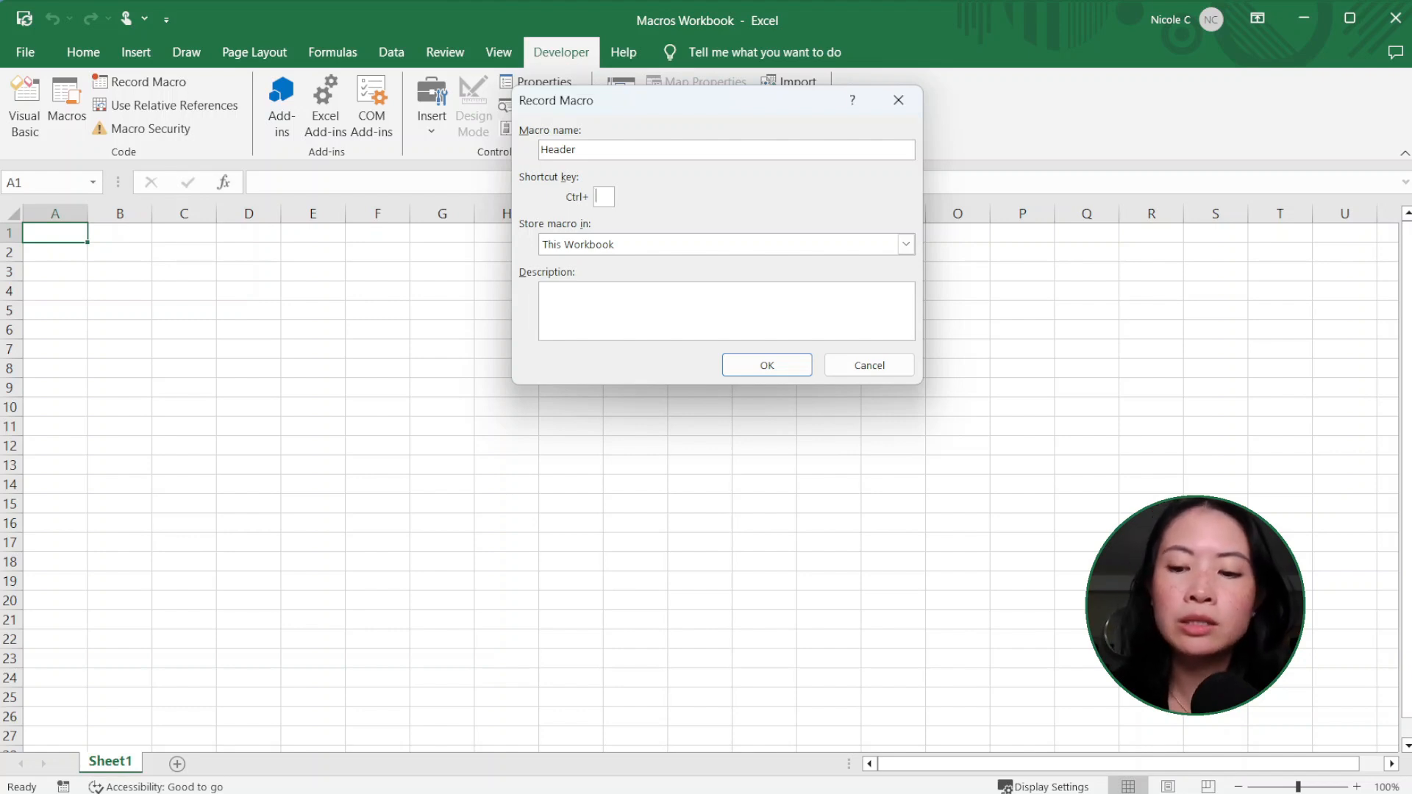
type("h")
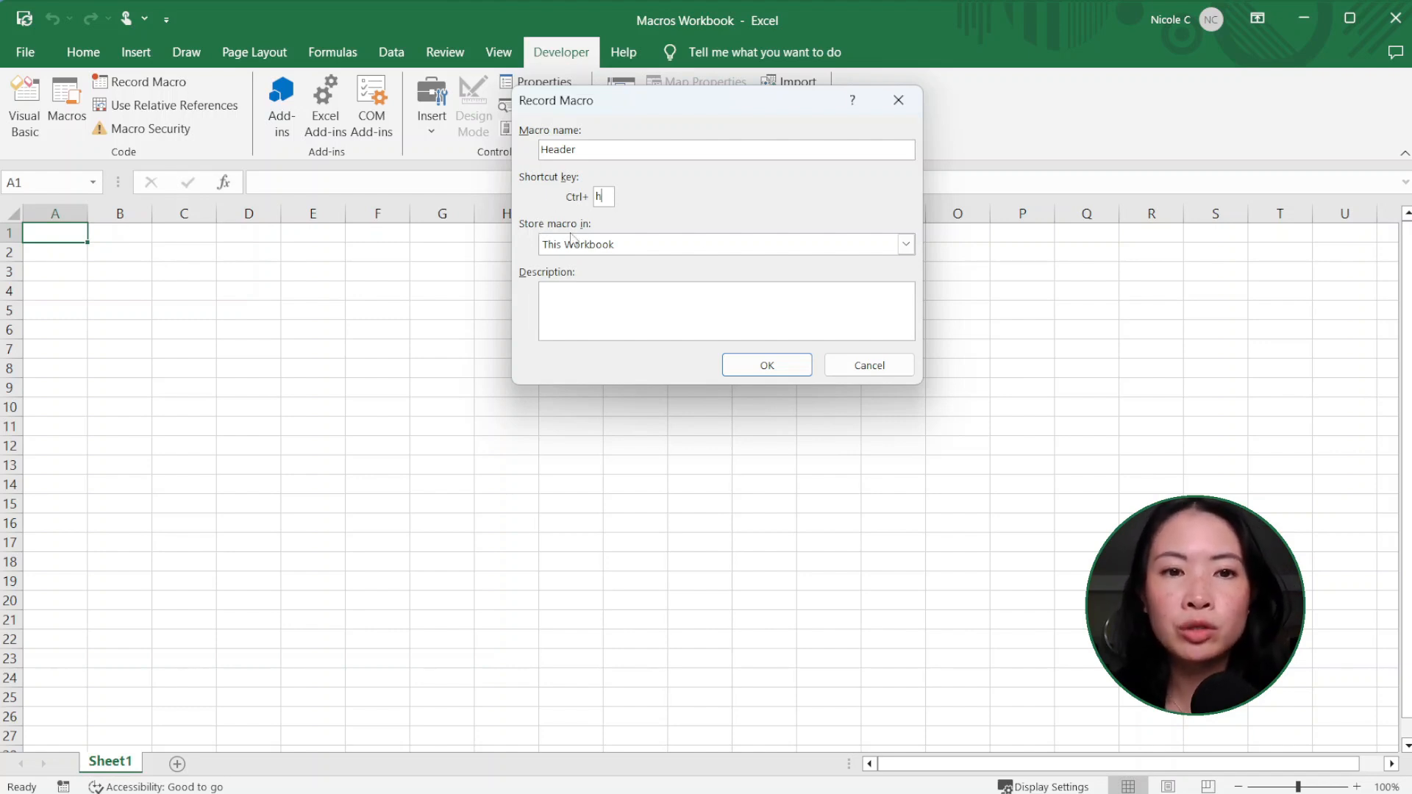
left_click(642, 252)
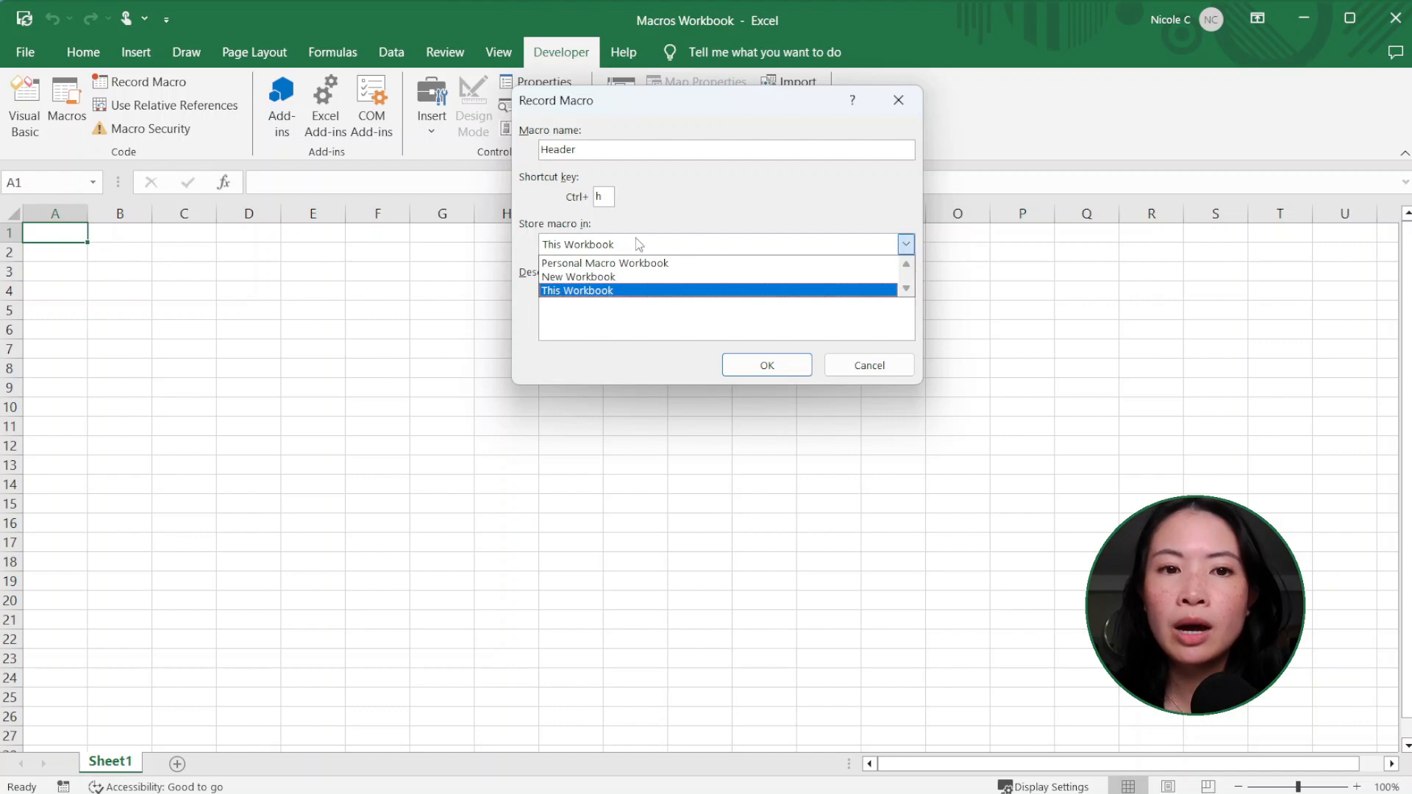
left_click(683, 228)
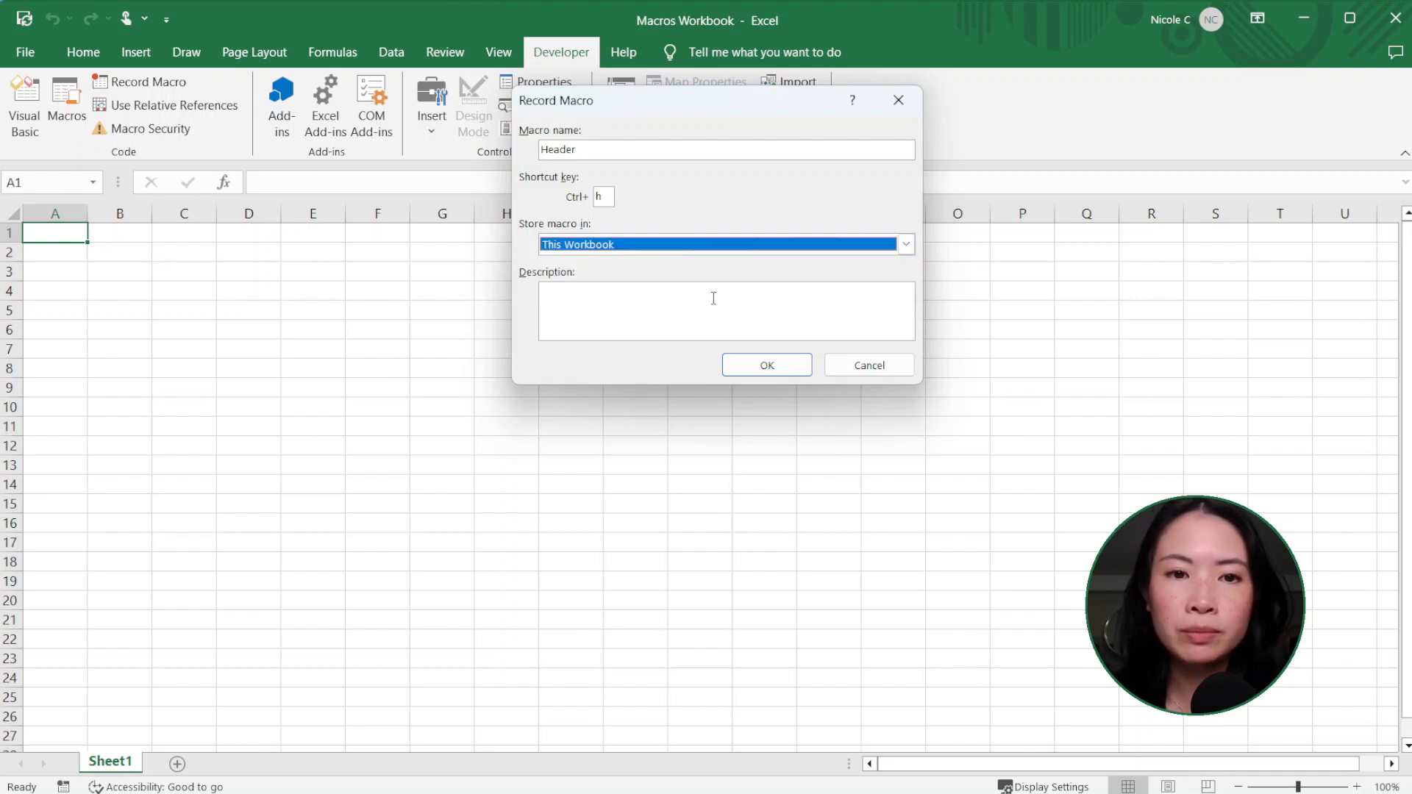
Step: Describe the macro as "Bold, Blue, Size 16, Underline, cell colour light blue" and start the recording
left_click(711, 298)
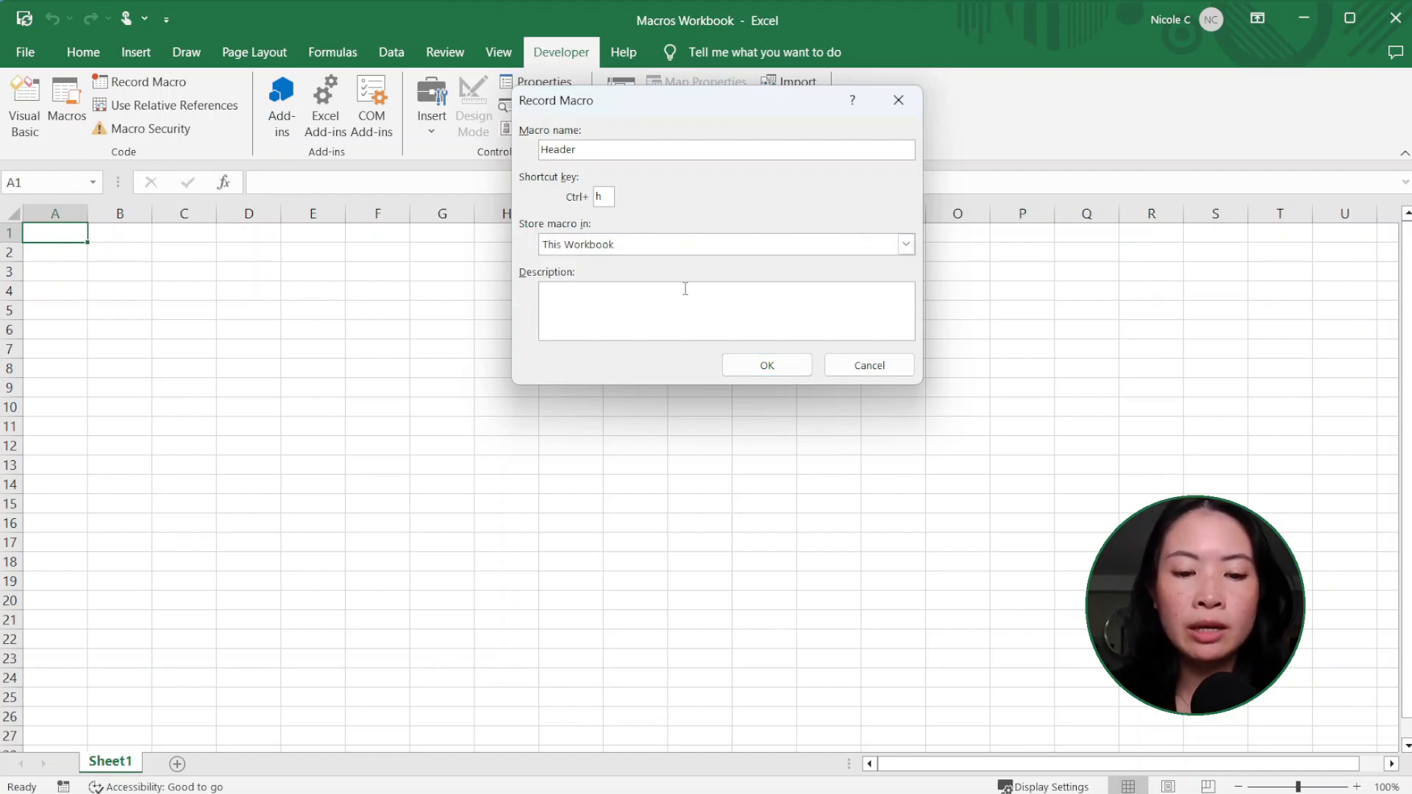
type("Bol")
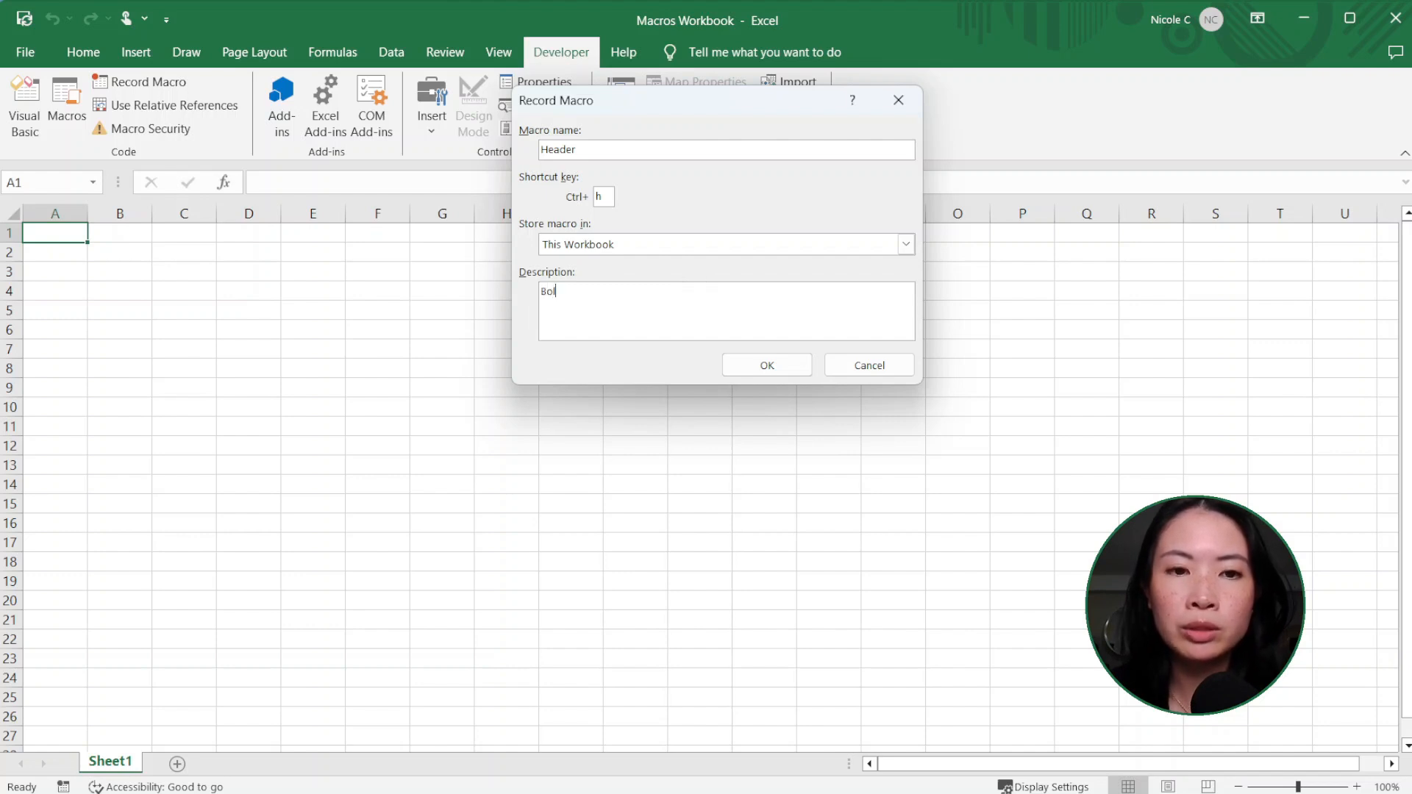
type("d, Blue, Size ")
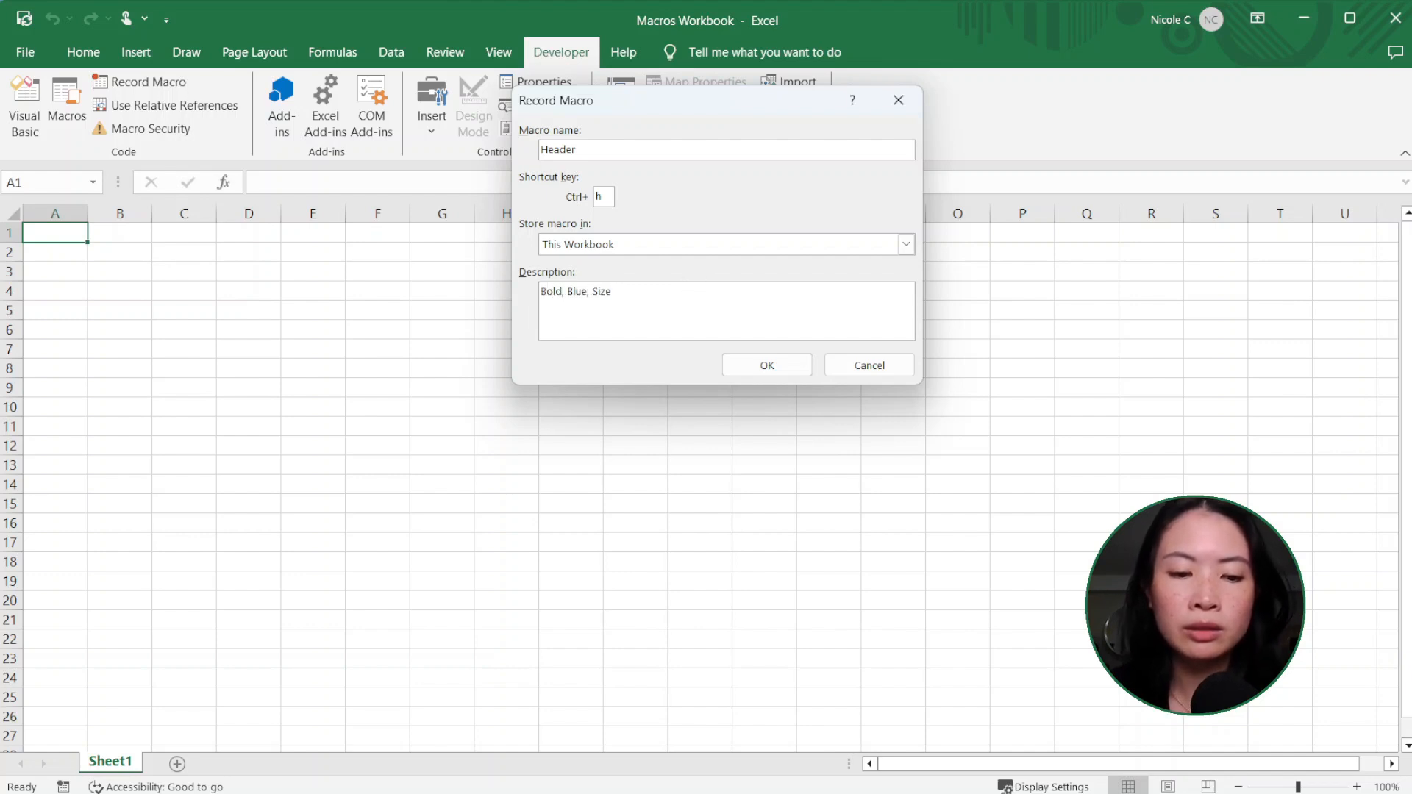
type("16, Underline")
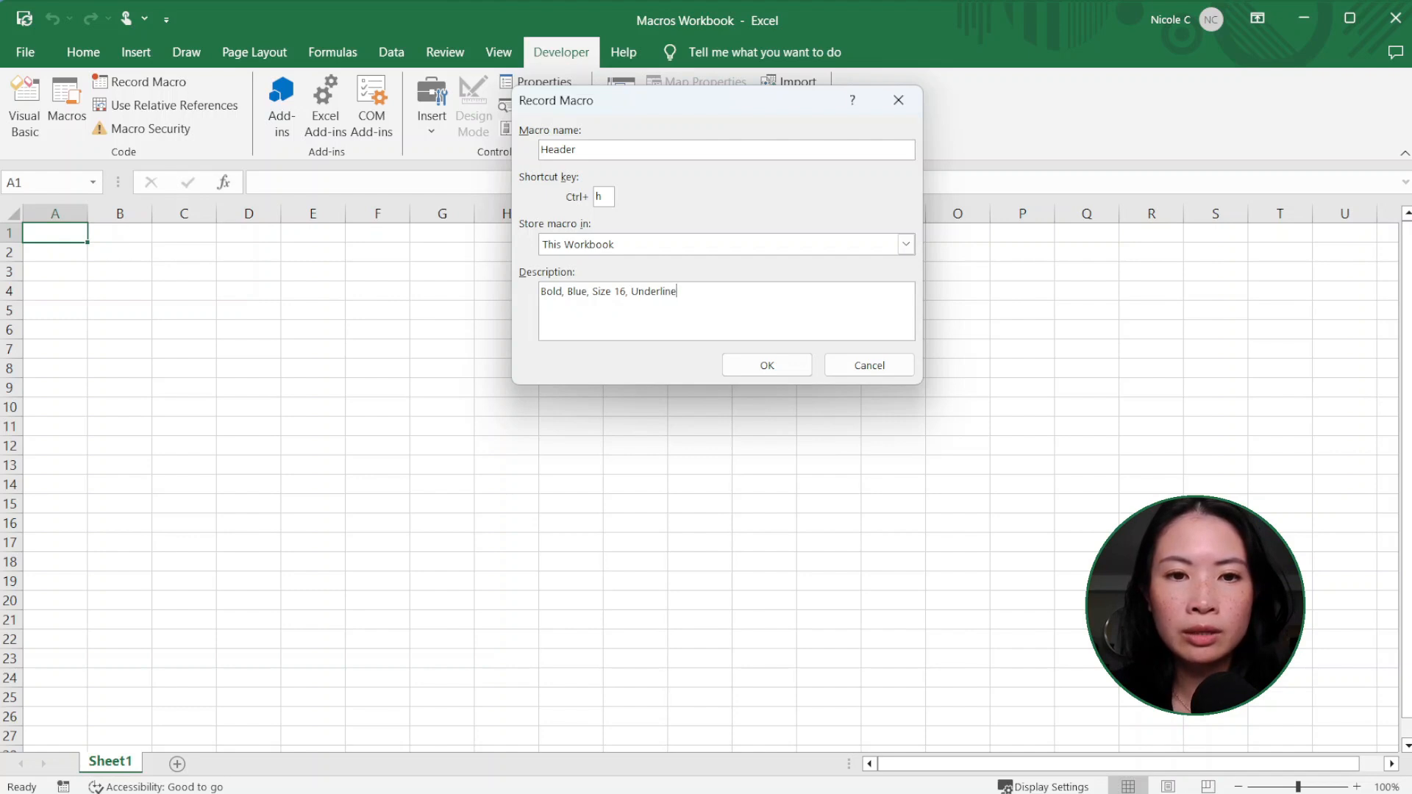
type(", cell colour lig")
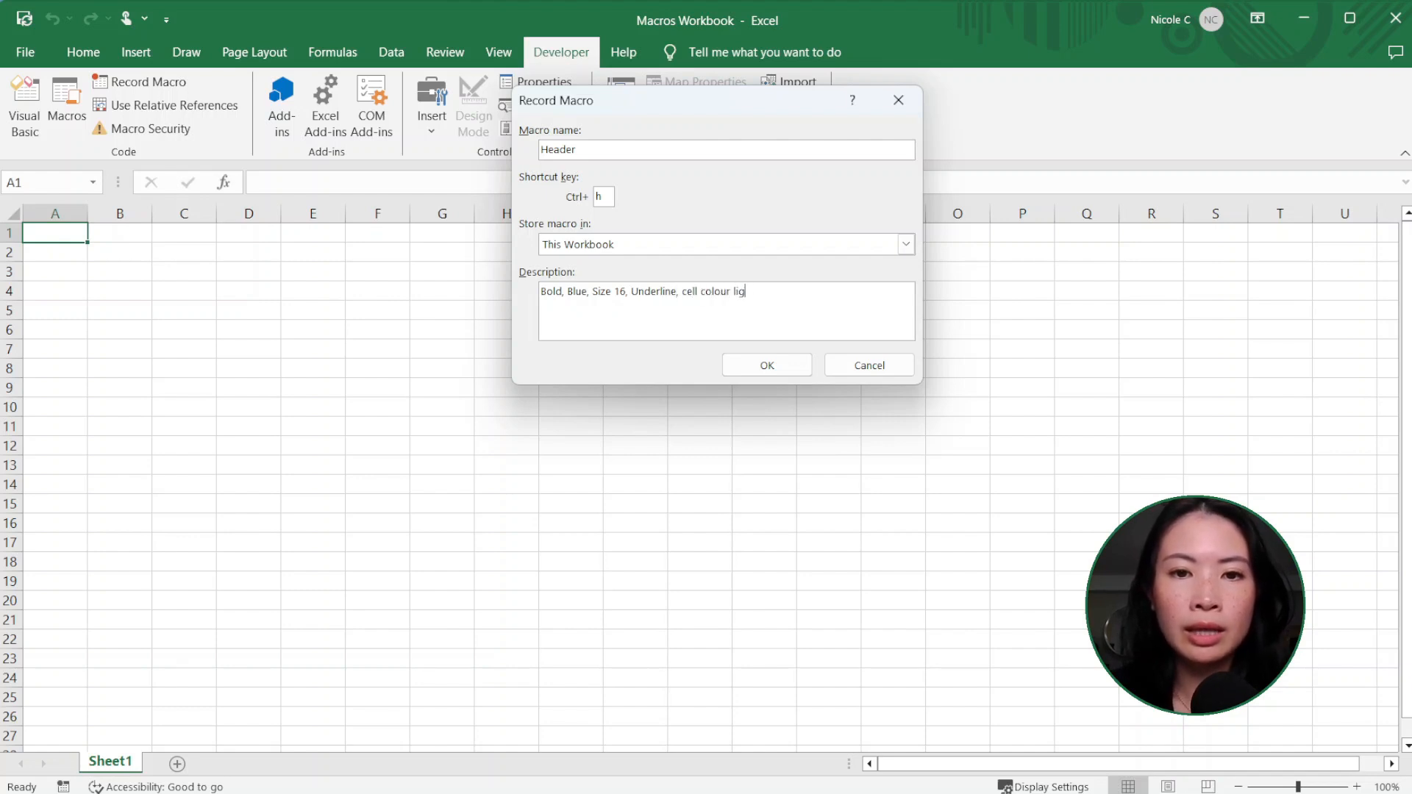
type("ht blue")
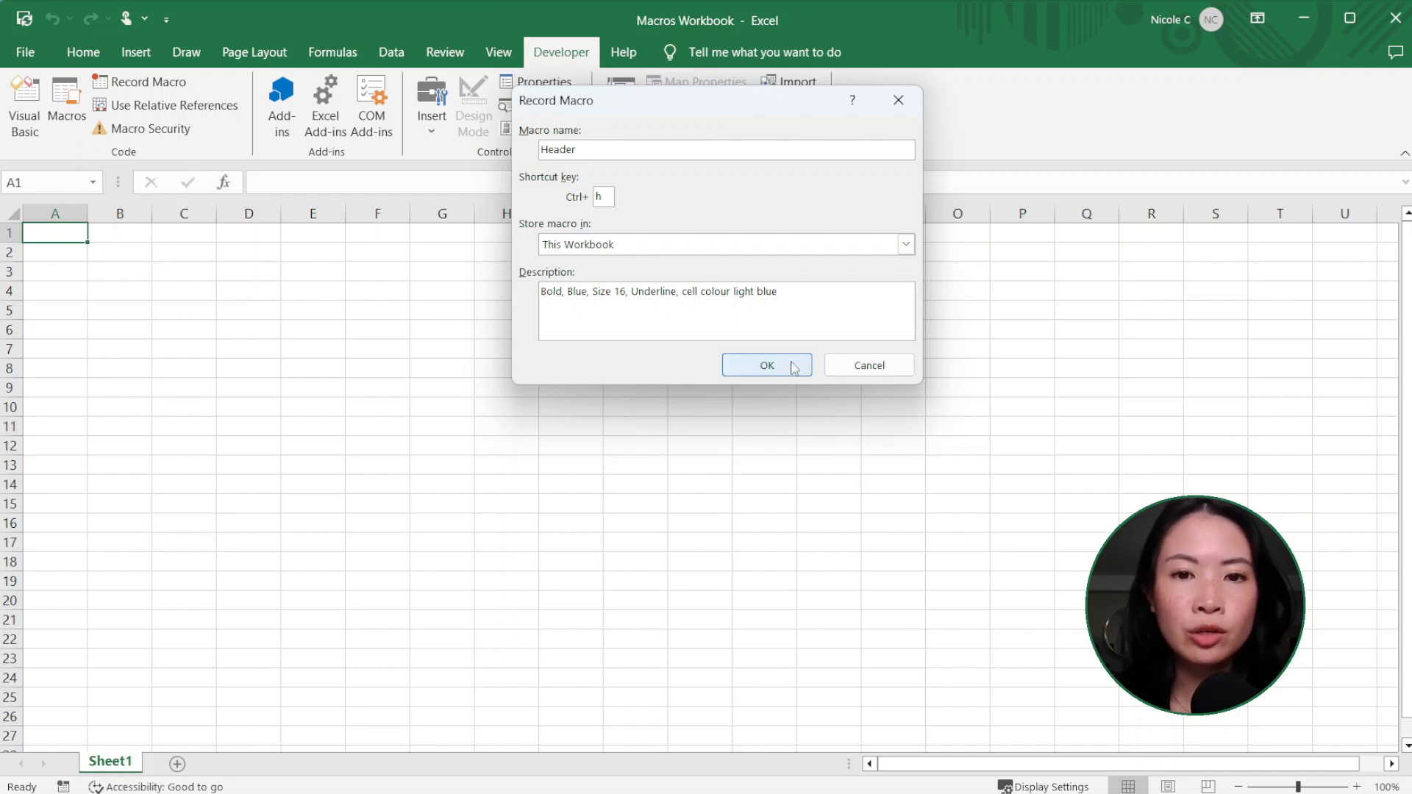
left_click(795, 367)
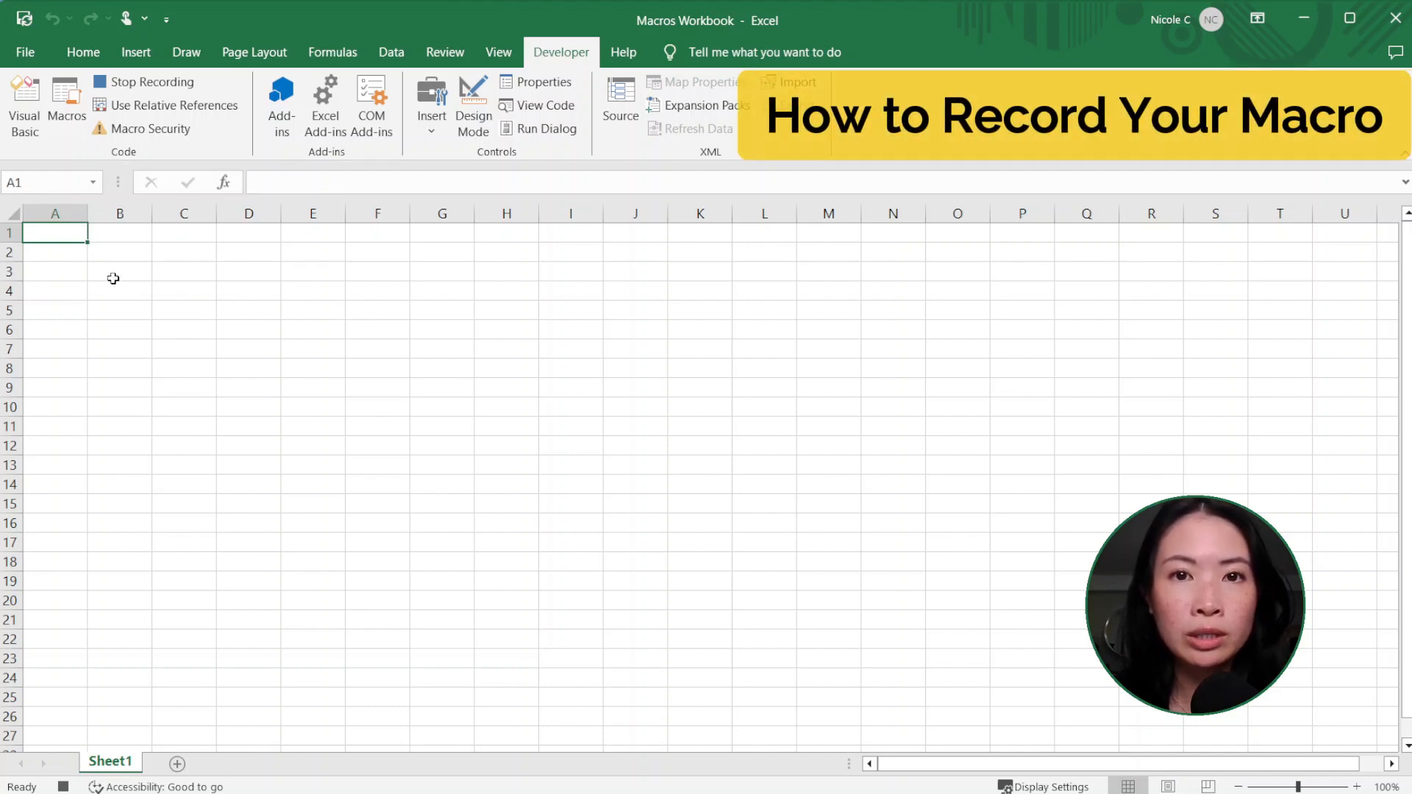
Step: Make cell A1 bold and set its font size to 16
left_click(79, 54)
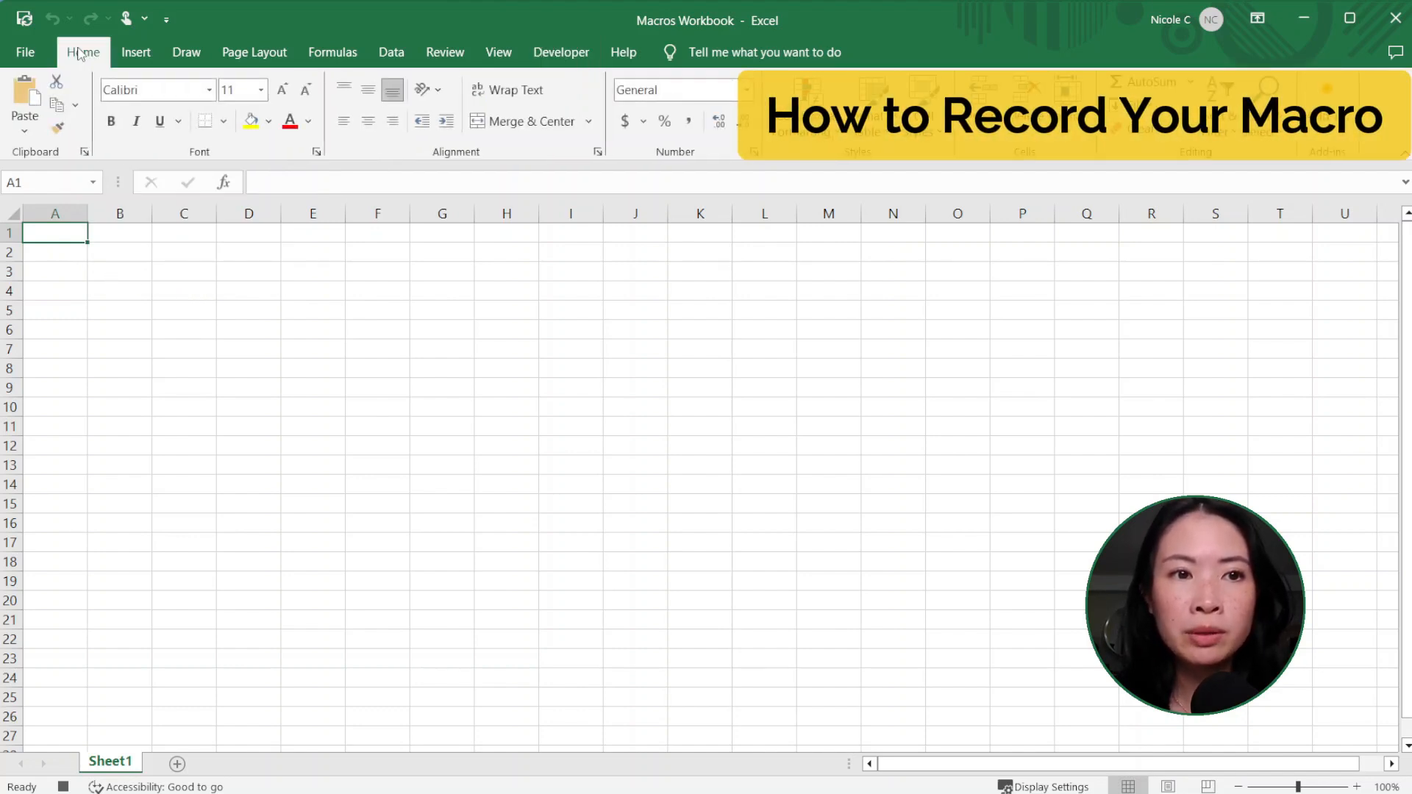
left_click(111, 122)
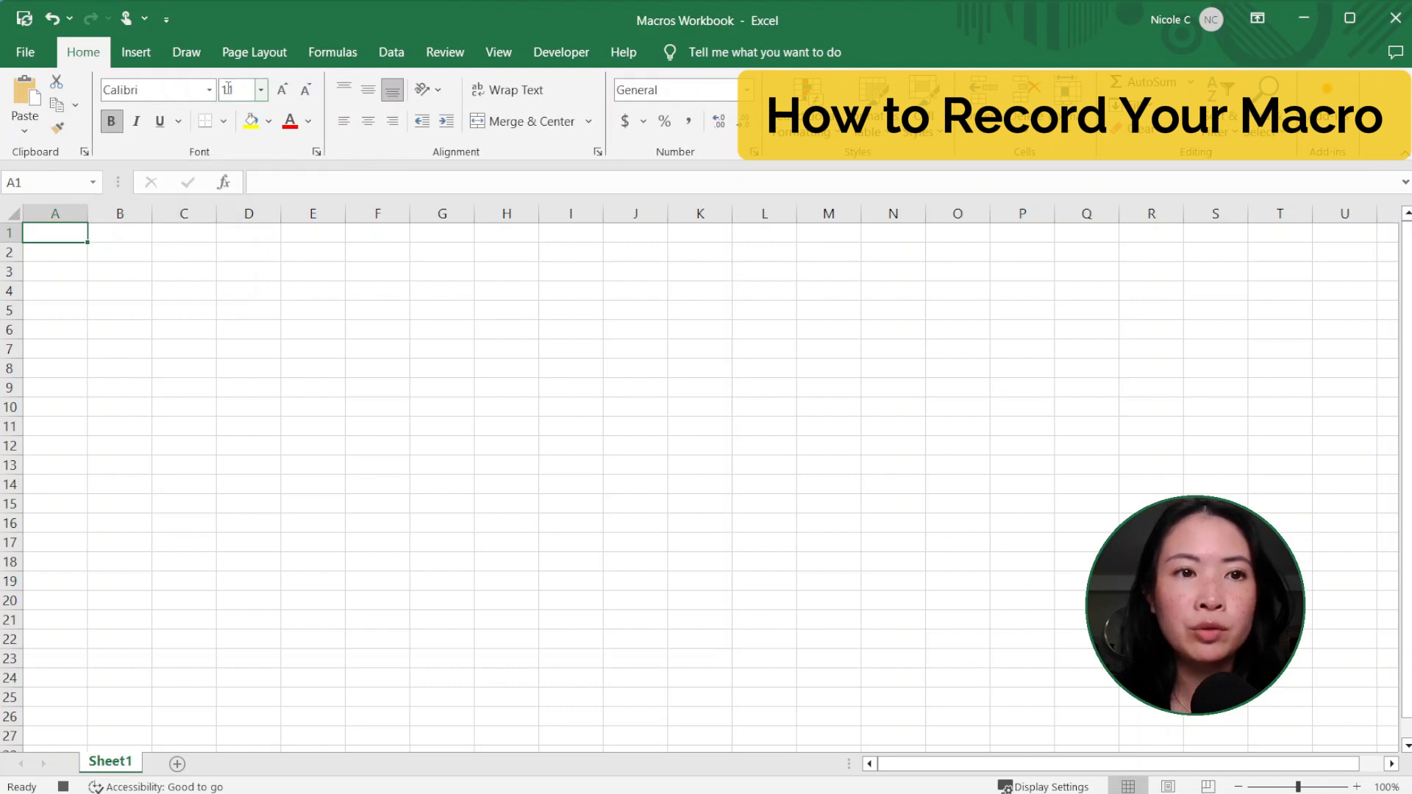
left_click(236, 90)
type("16")
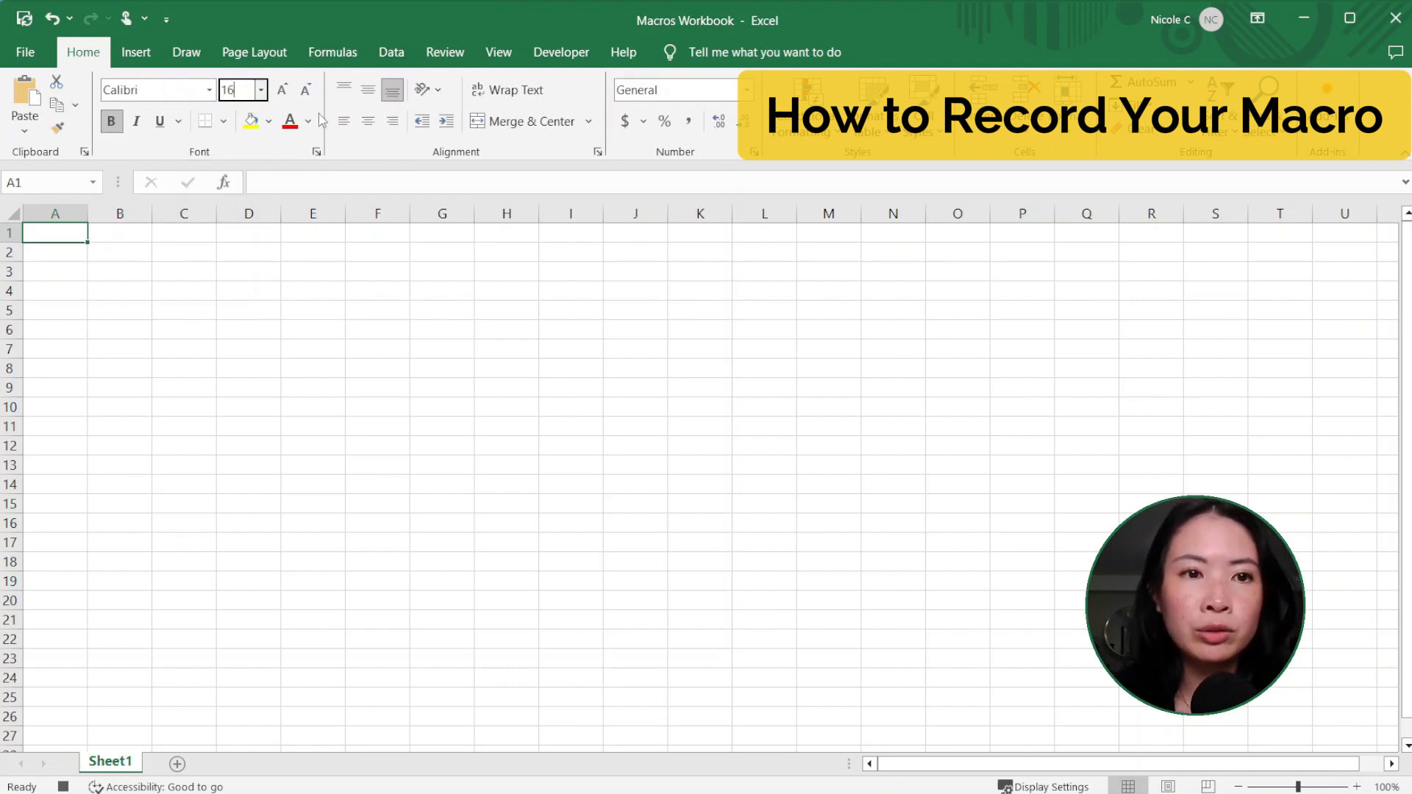
key("Return")
Step: Format cell A1 with a blue font colour, a Blue, Accent 1, Lighter 80% fill and an underline
left_click(309, 121)
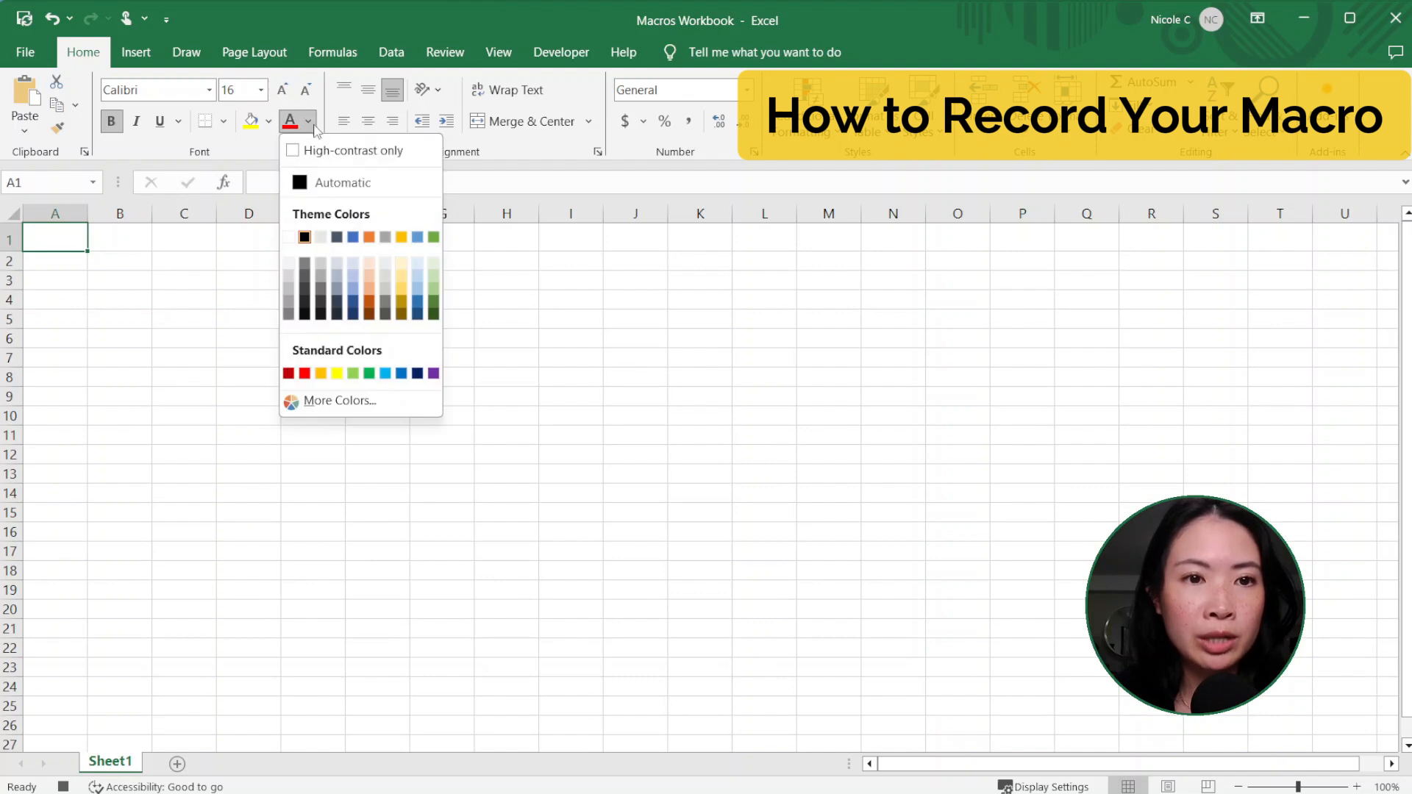
left_click(269, 121)
left_click(269, 122)
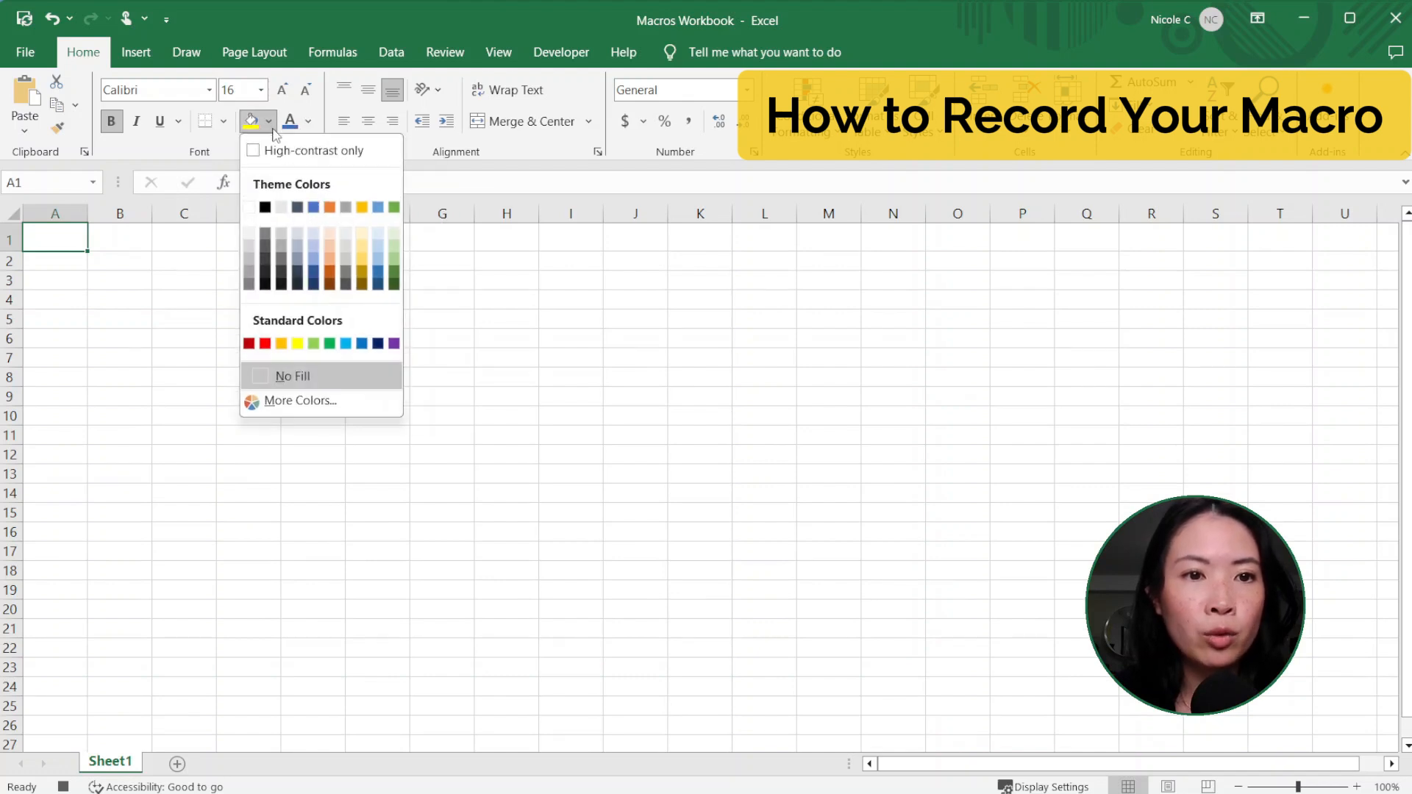
left_click(317, 232)
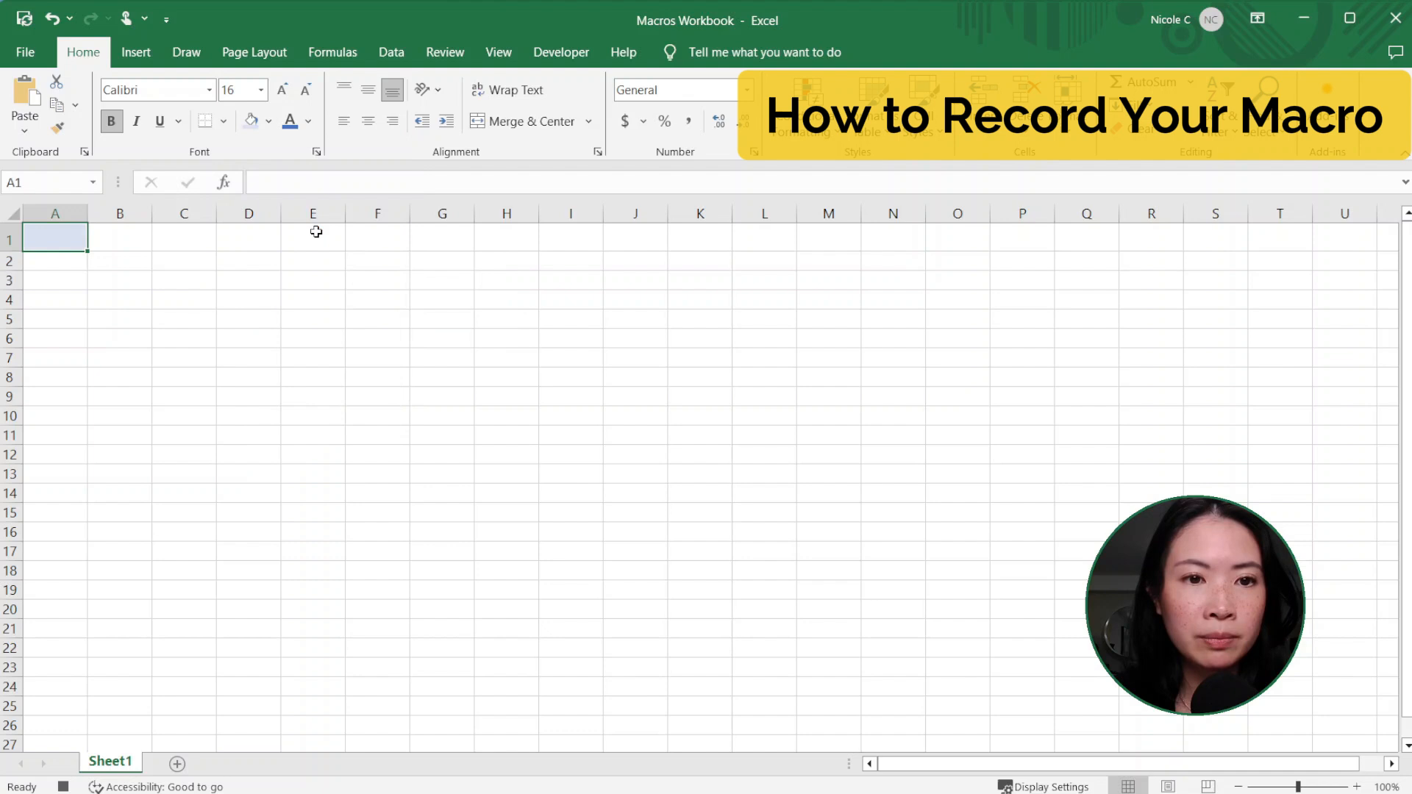
left_click(161, 122)
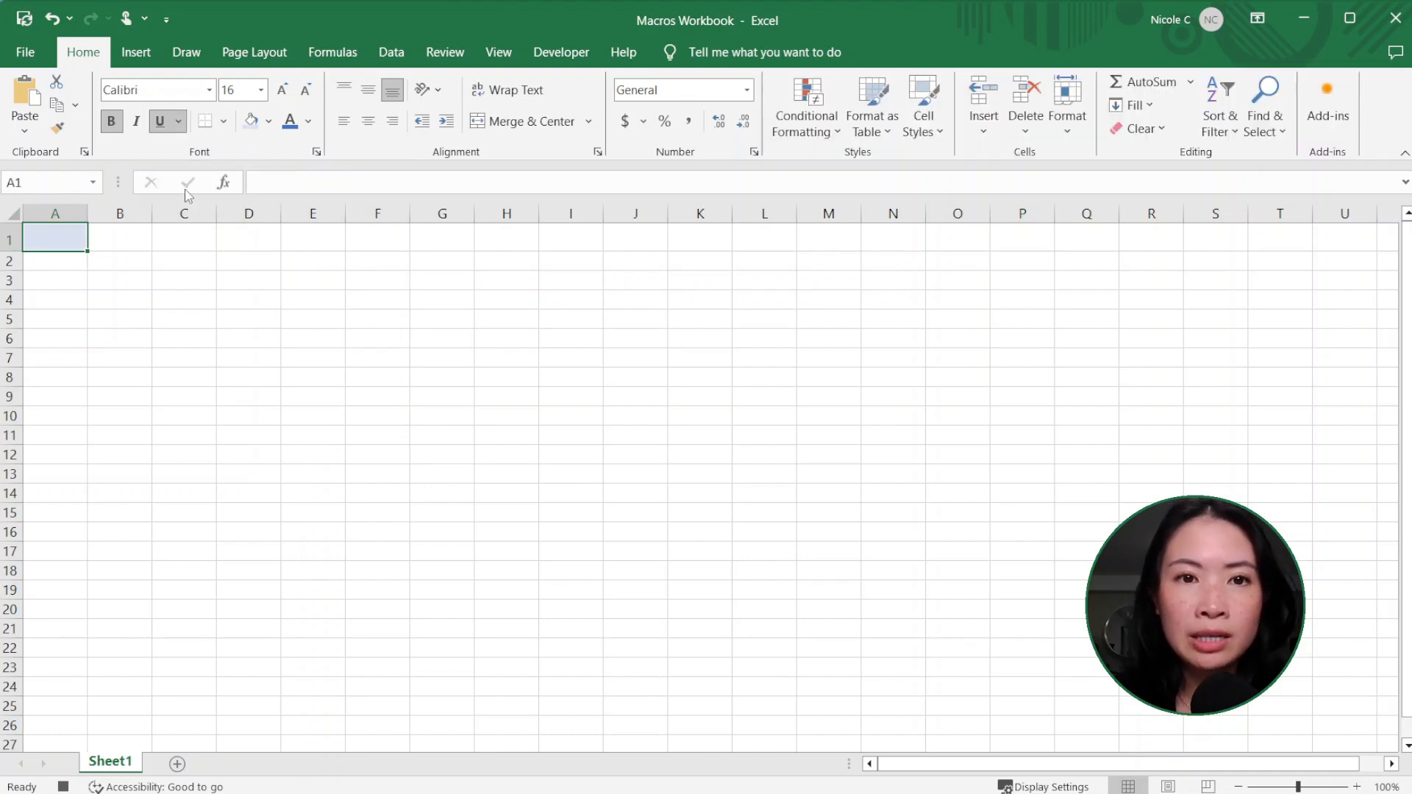
Step: Stop recording the macro and select cell F4
left_click(574, 50)
left_click(160, 83)
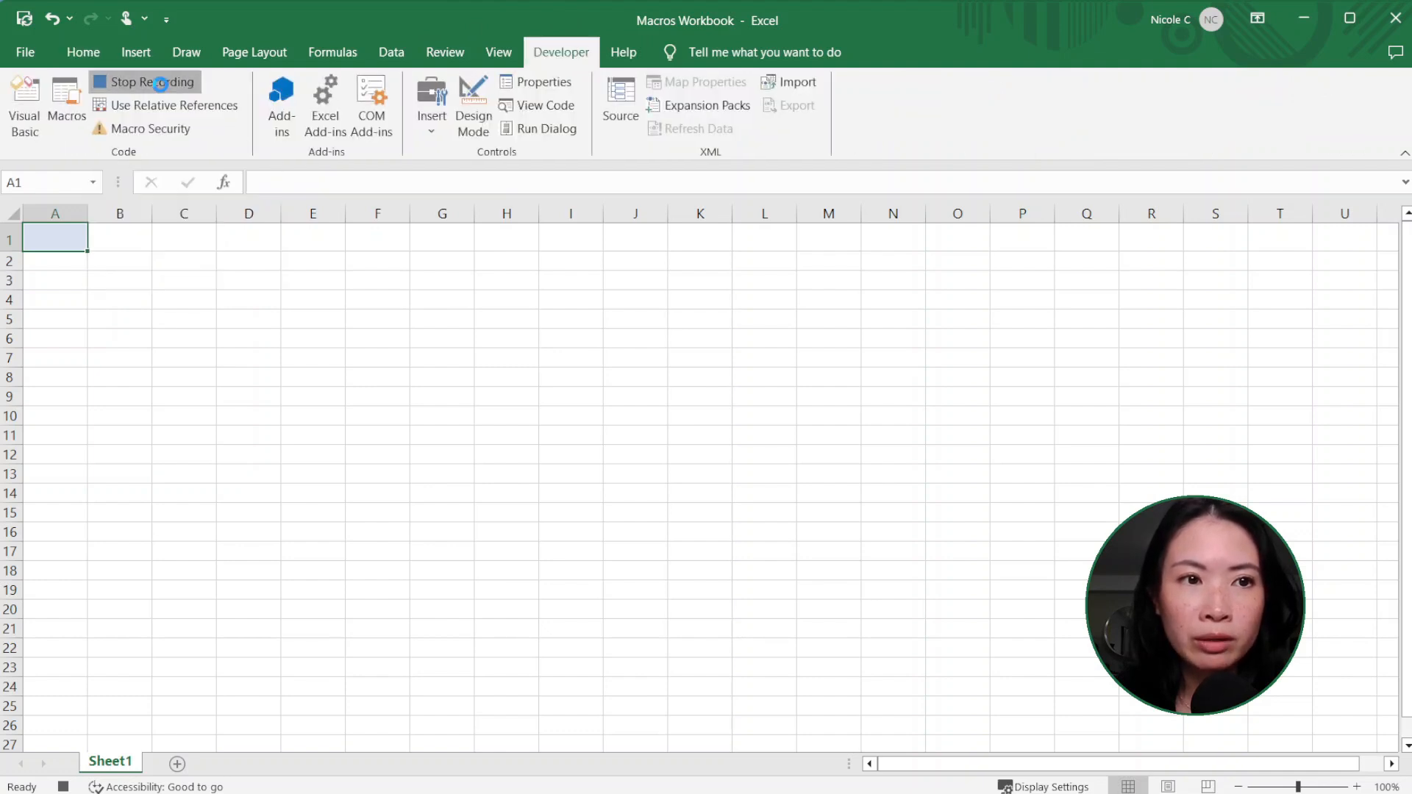
left_click(379, 305)
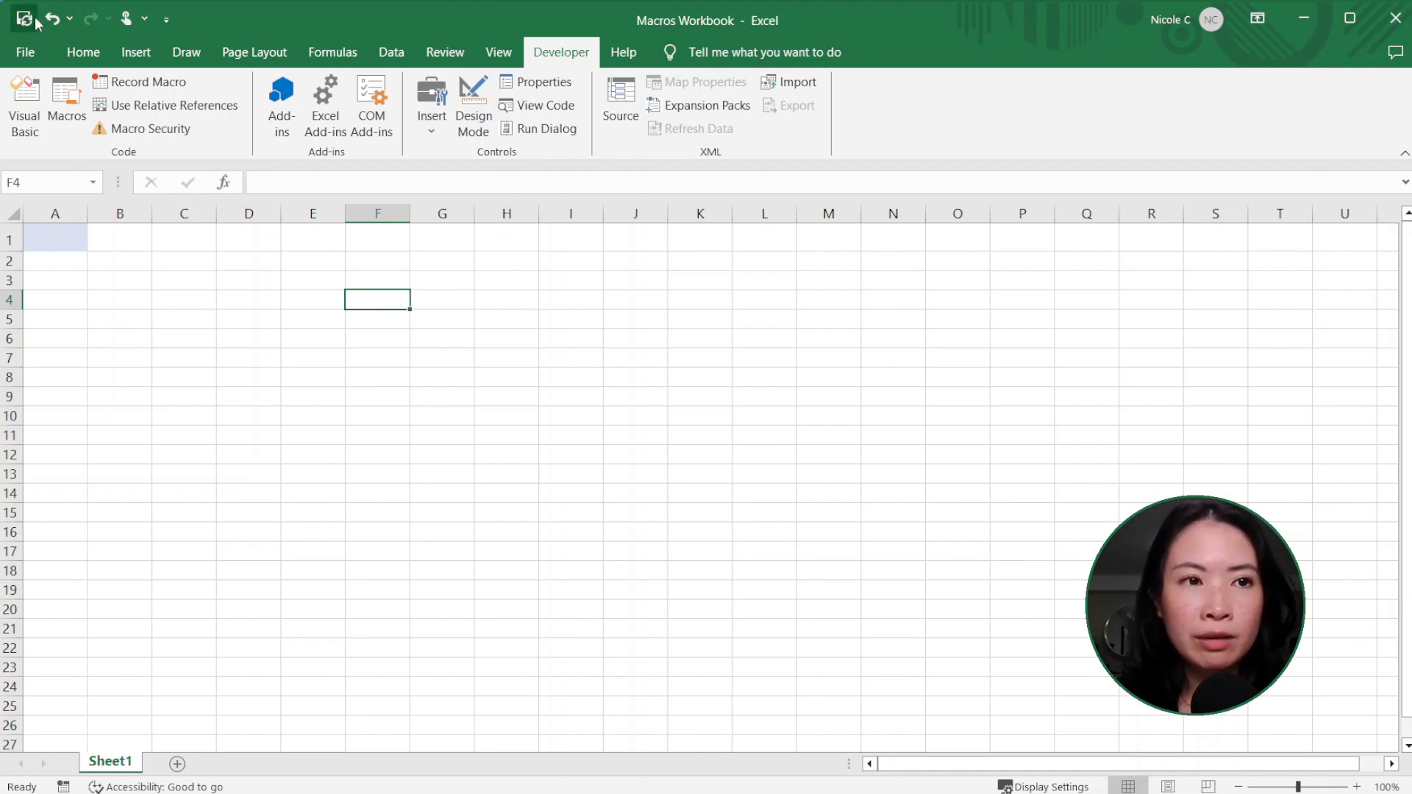
Step: Enter Hello in cell C1 and run the Header macro on it
left_click(195, 241)
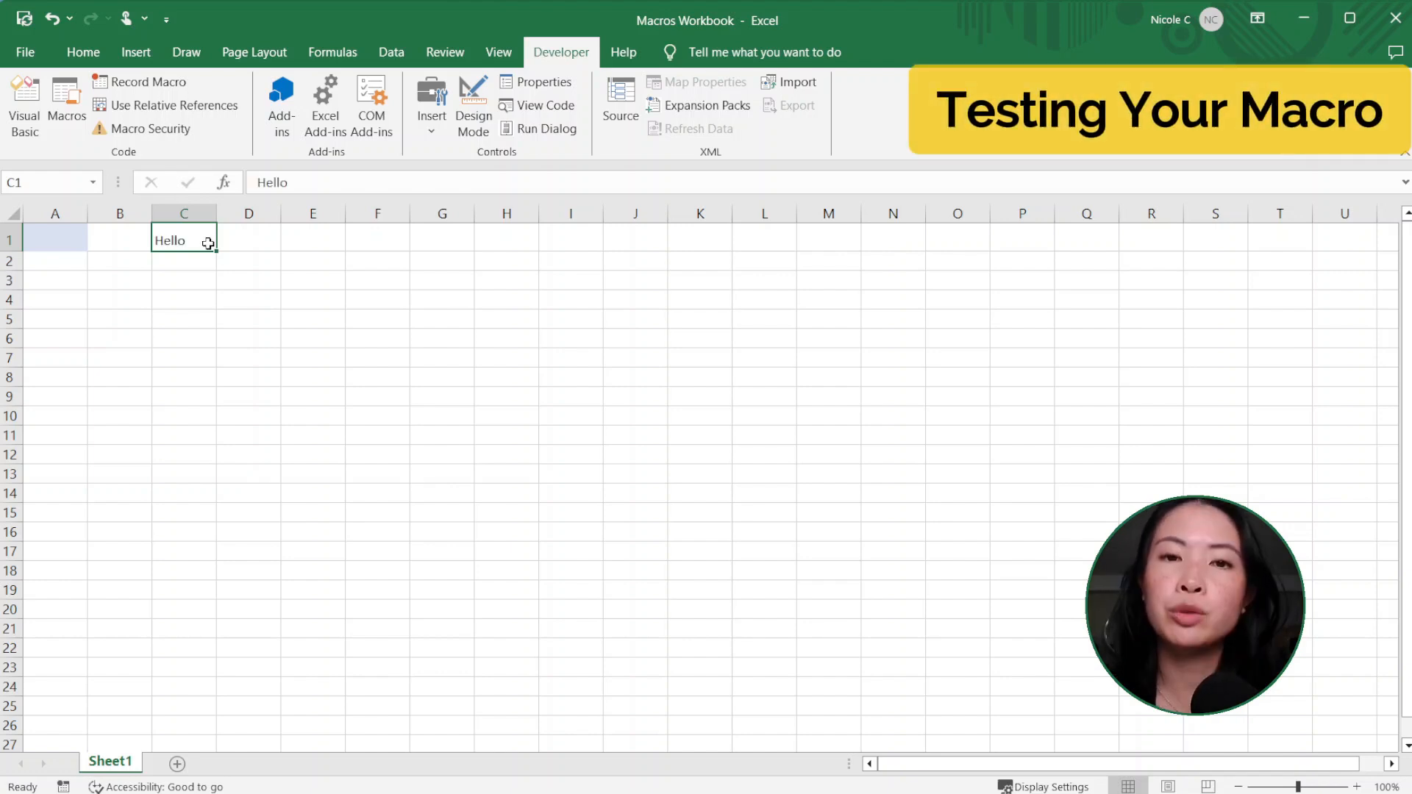
key("ctrl+shift+m")
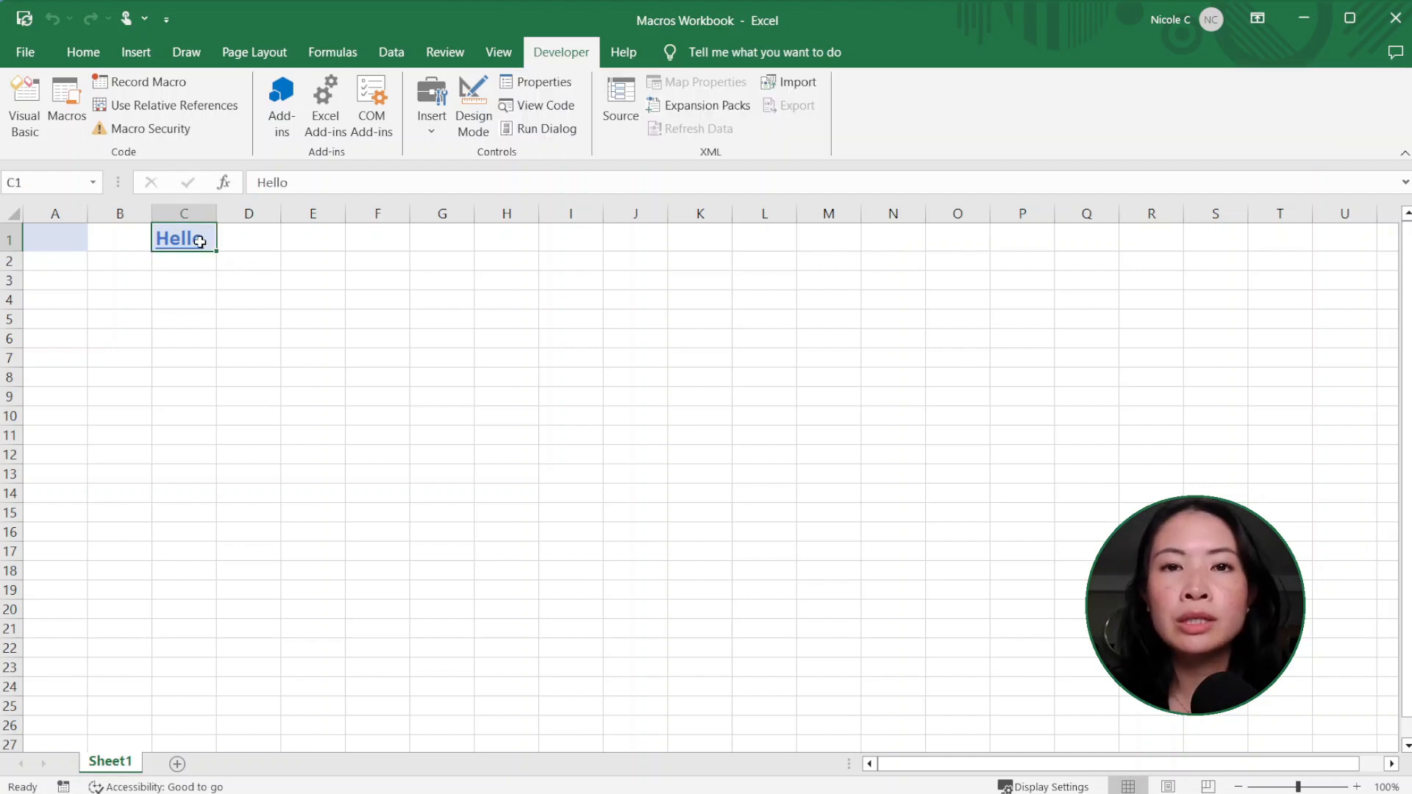
Step: Remove the fill from cell C1 and set its font colour to black
left_click(83, 53)
left_click(269, 120)
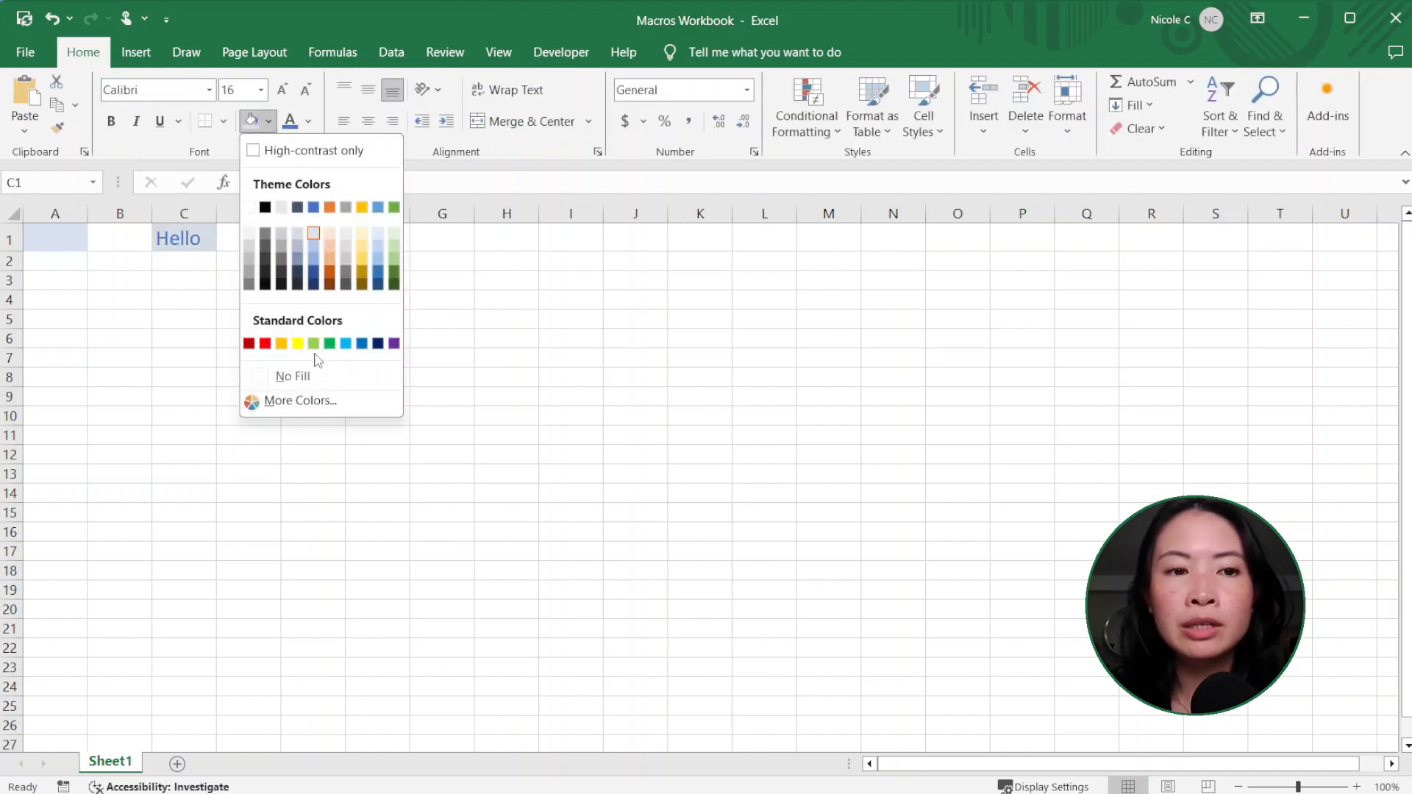
left_click(294, 376)
left_click(308, 121)
left_click(323, 181)
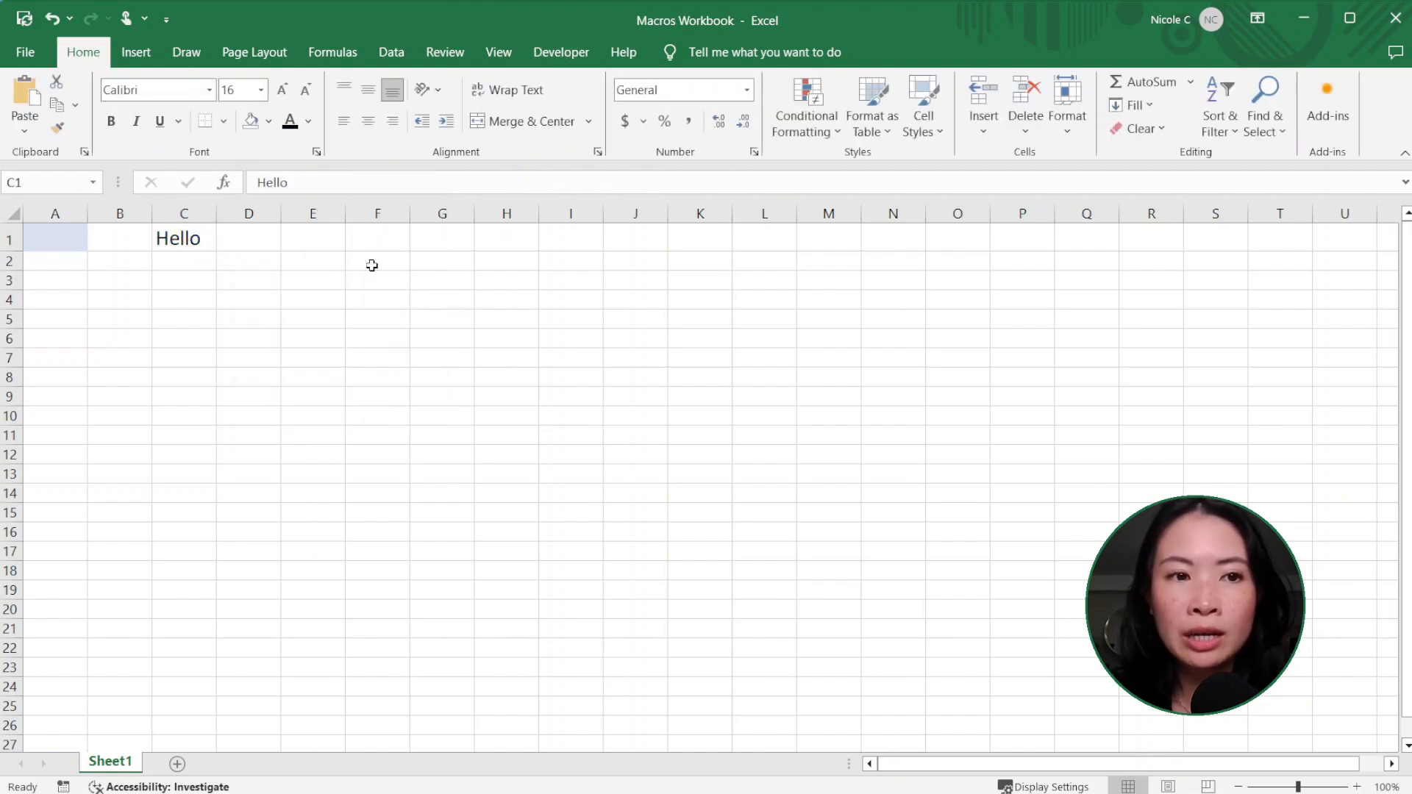
left_click(375, 335)
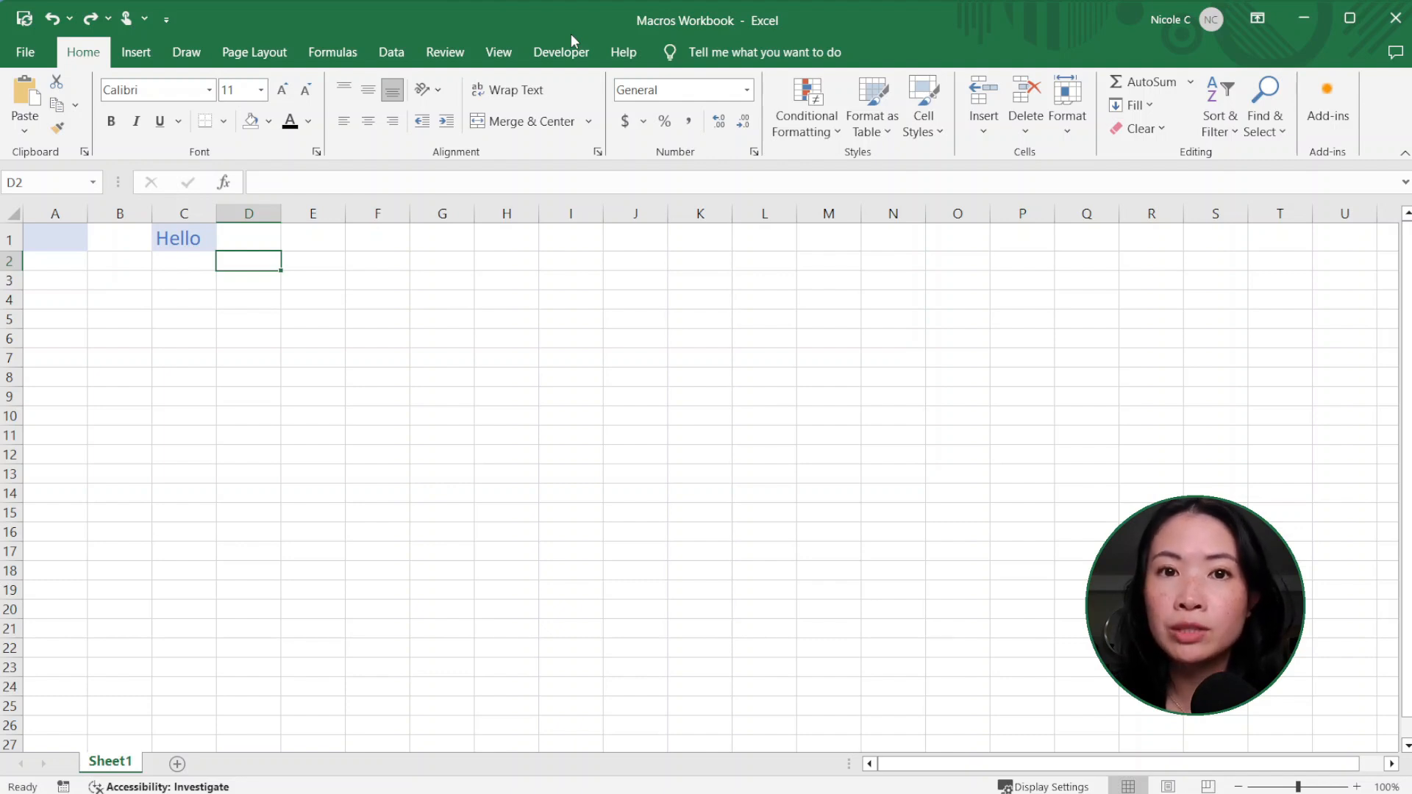
Step: Hide the Macros Workbook window and run the Header macro on the header cells A1:C1 of the Demo workbook
left_click(611, 457)
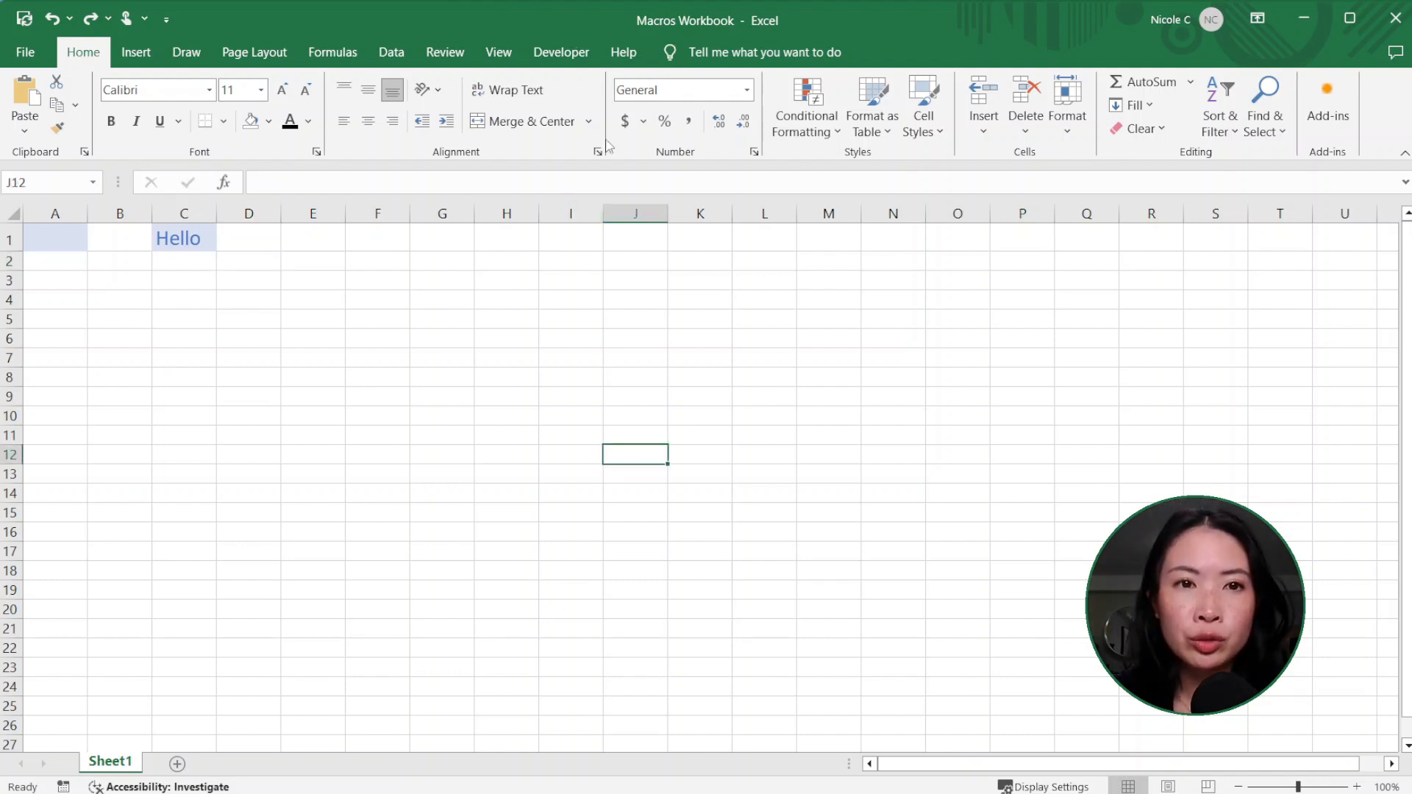
left_click(516, 55)
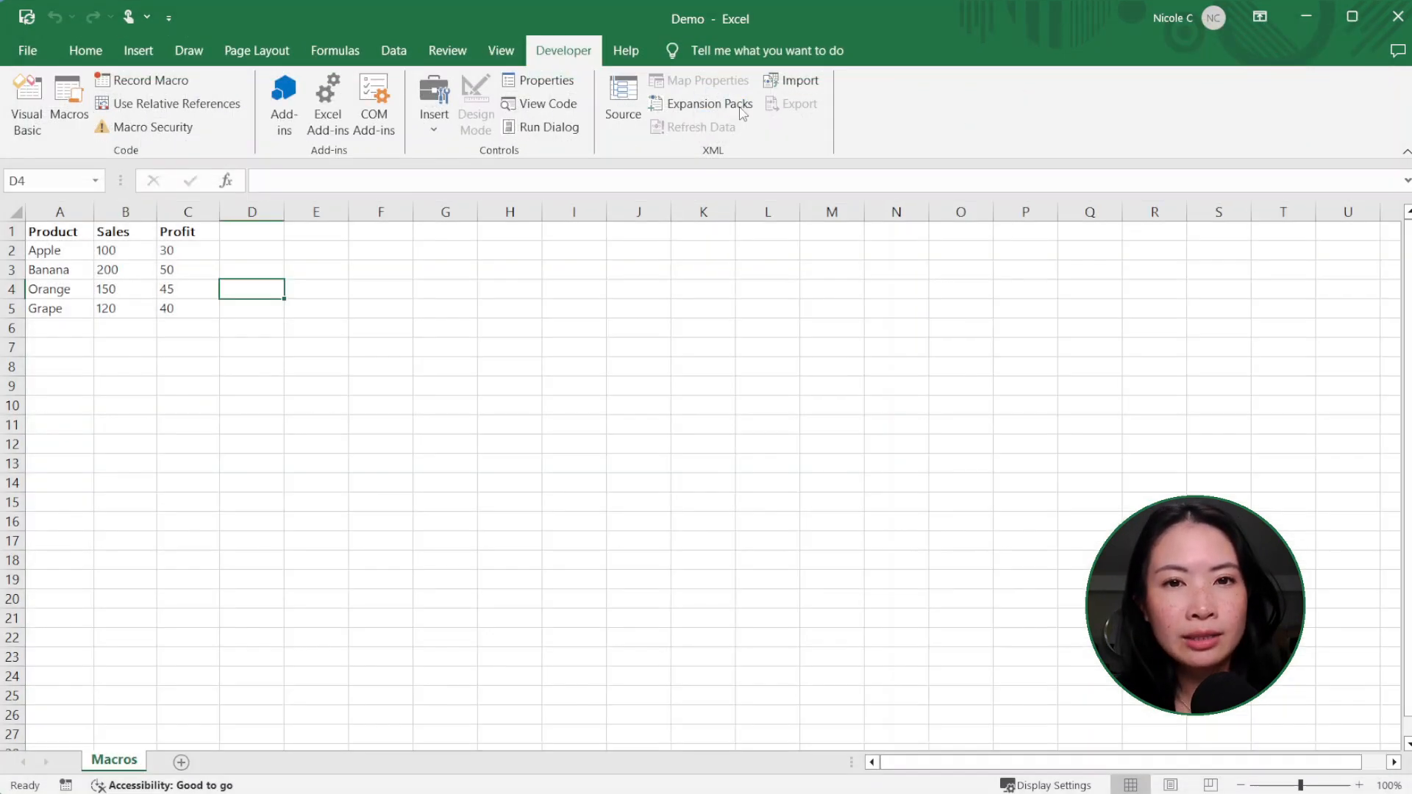
left_click(108, 253)
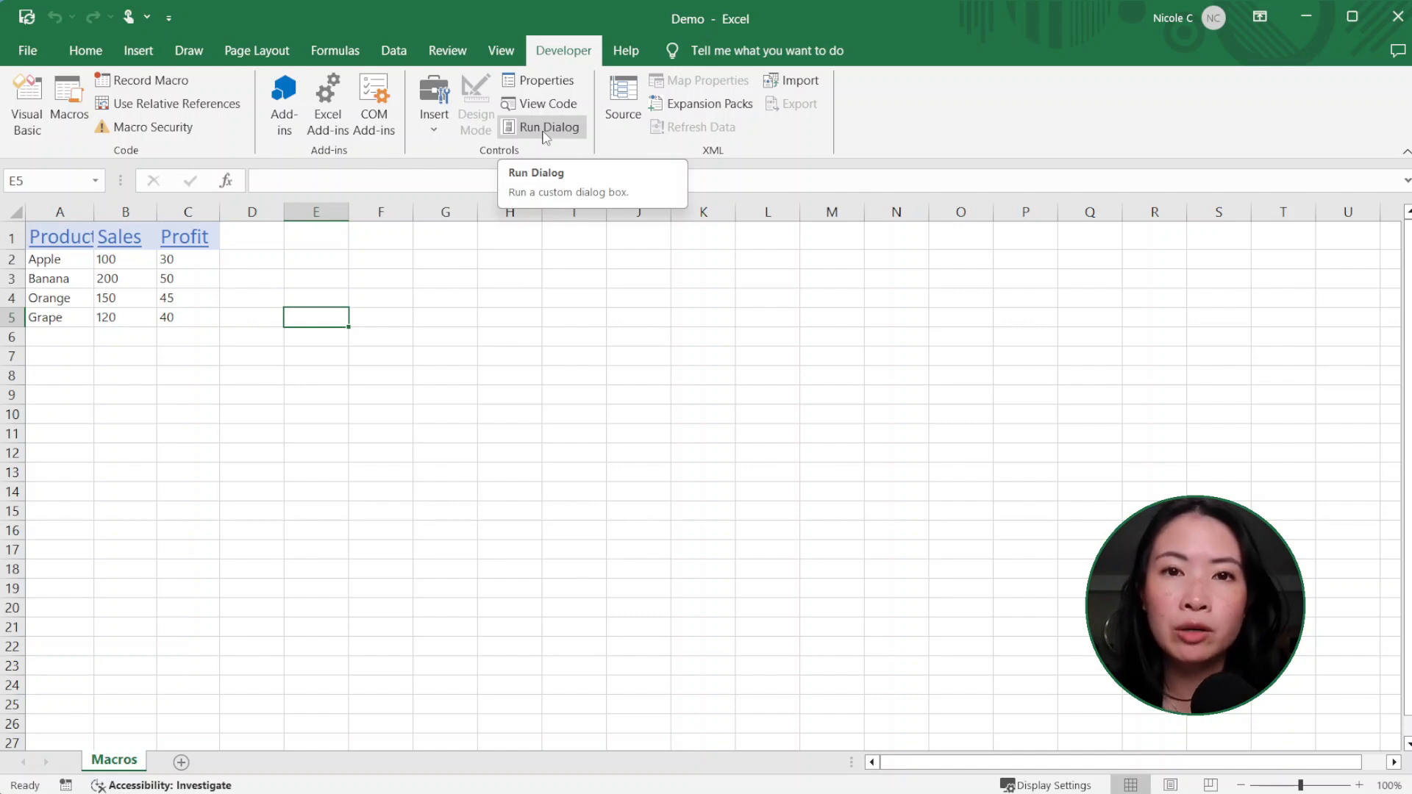
Step: Unhide the Macros Workbook from the Demo workbook
left_click(515, 53)
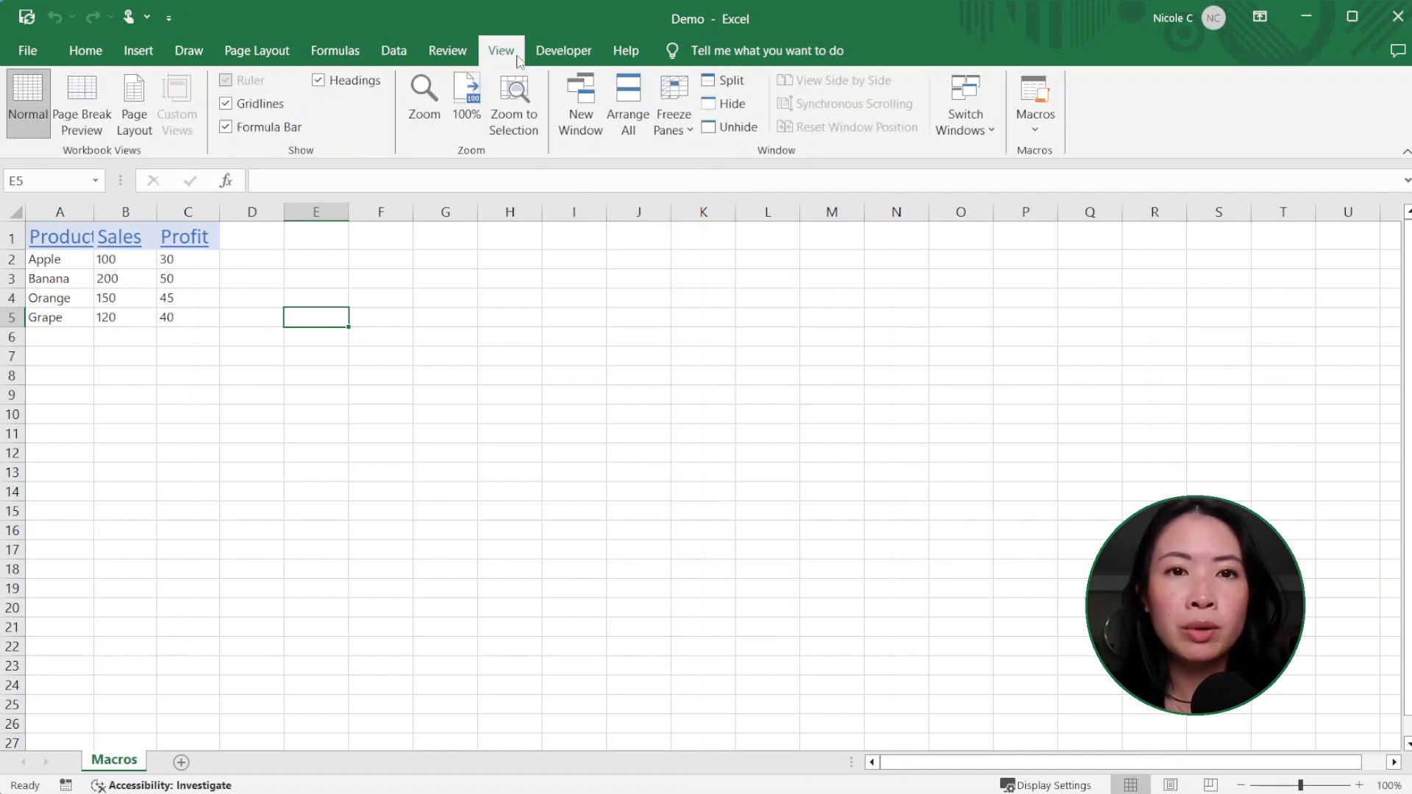
left_click(728, 129)
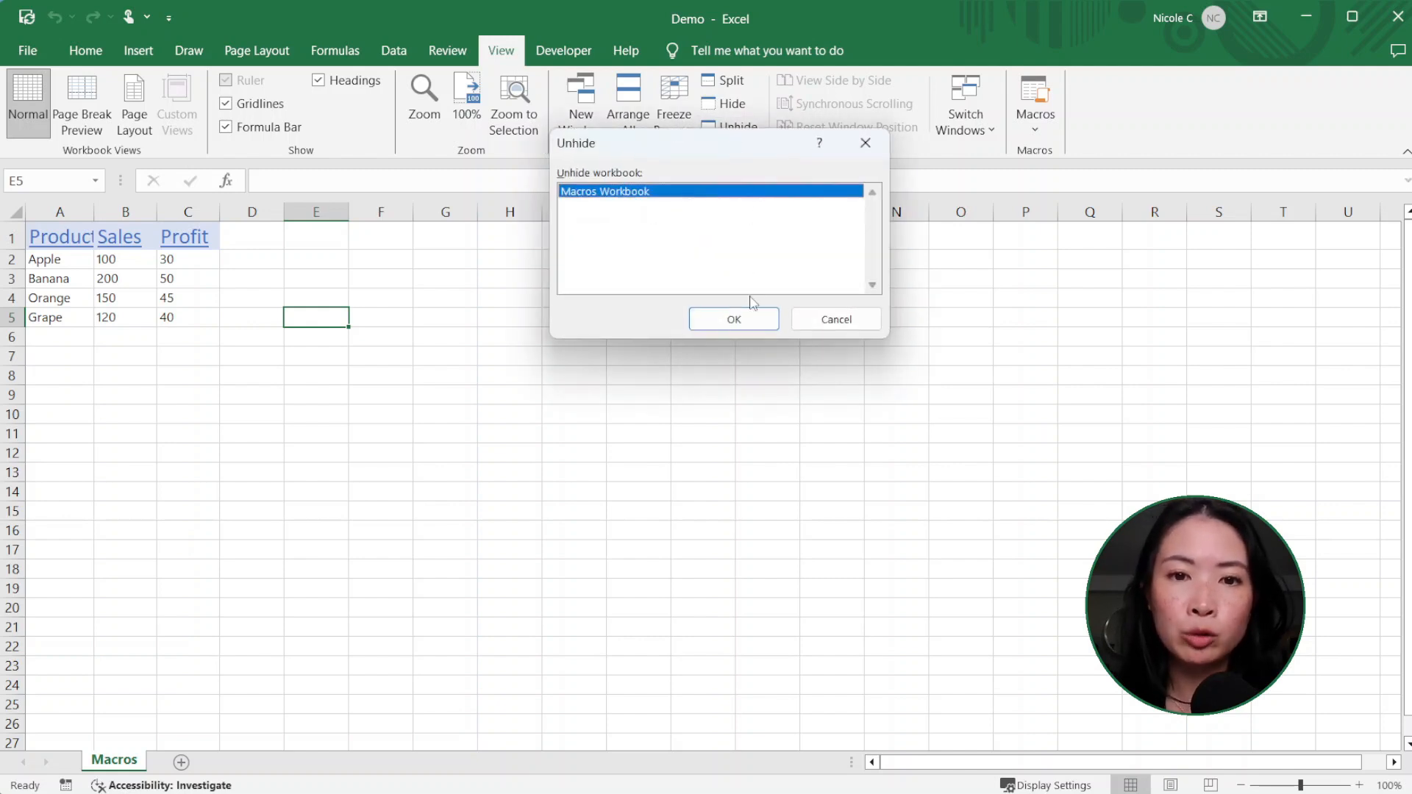
left_click(736, 320)
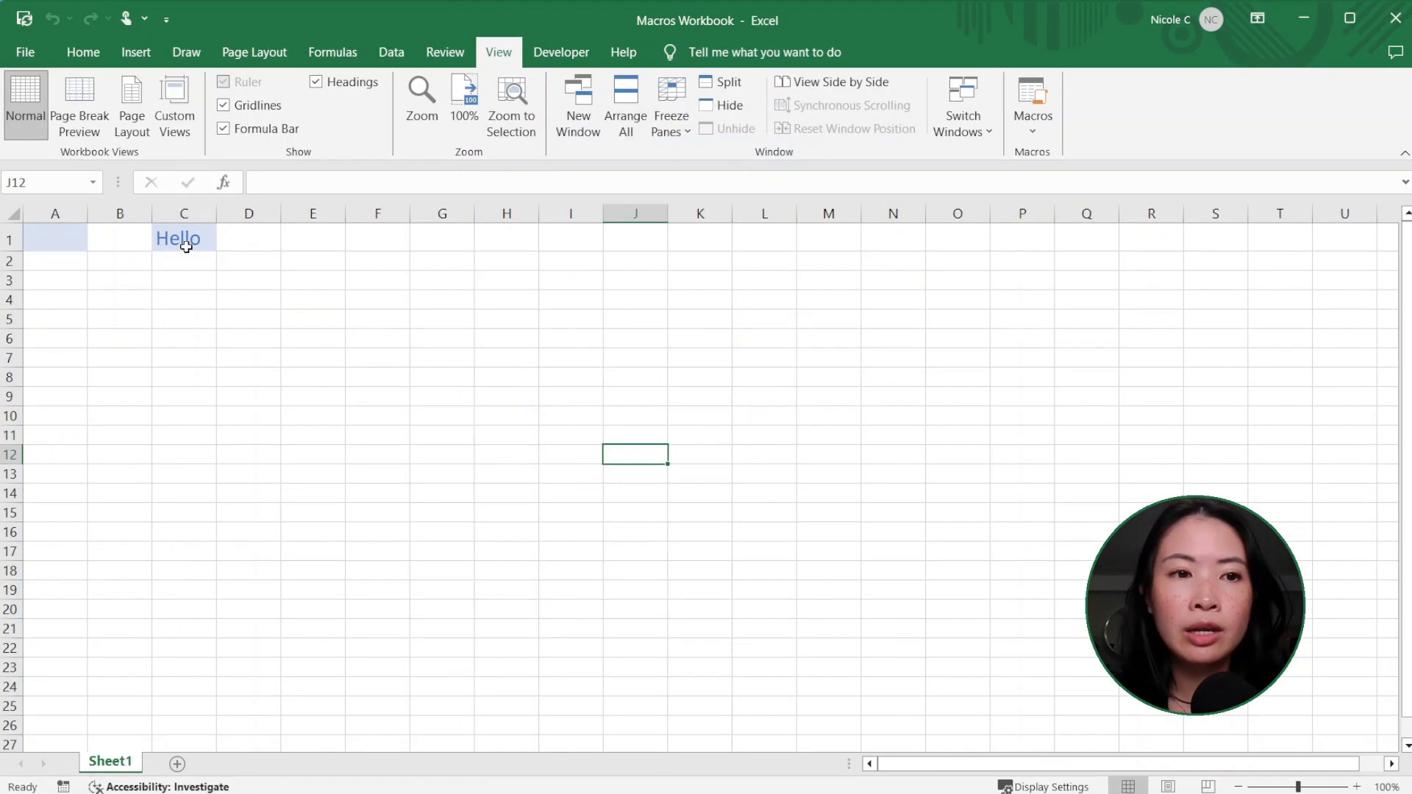
Step: Select cell C1 and choose the Header macro in the list of macros from all open workbooks
left_click(187, 248)
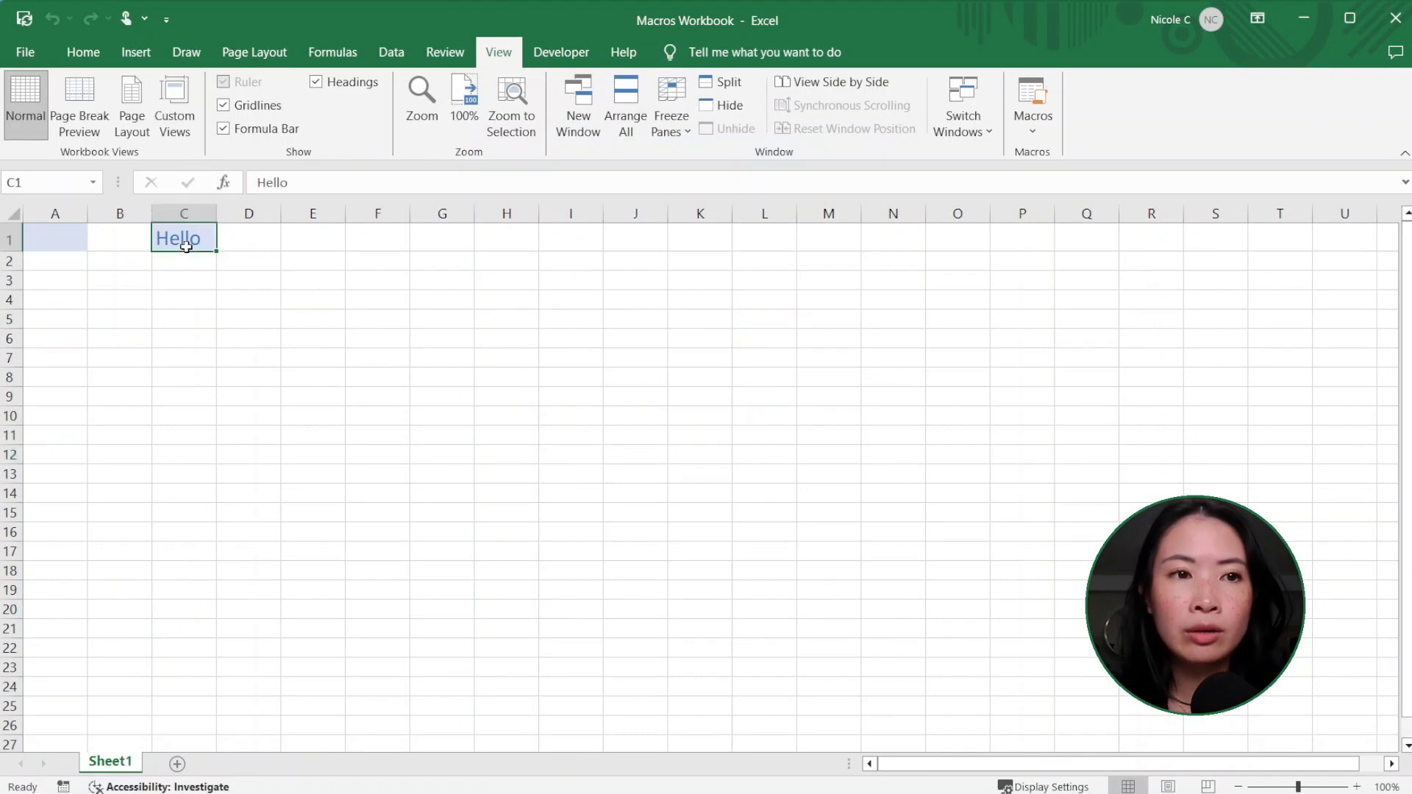
left_click(576, 55)
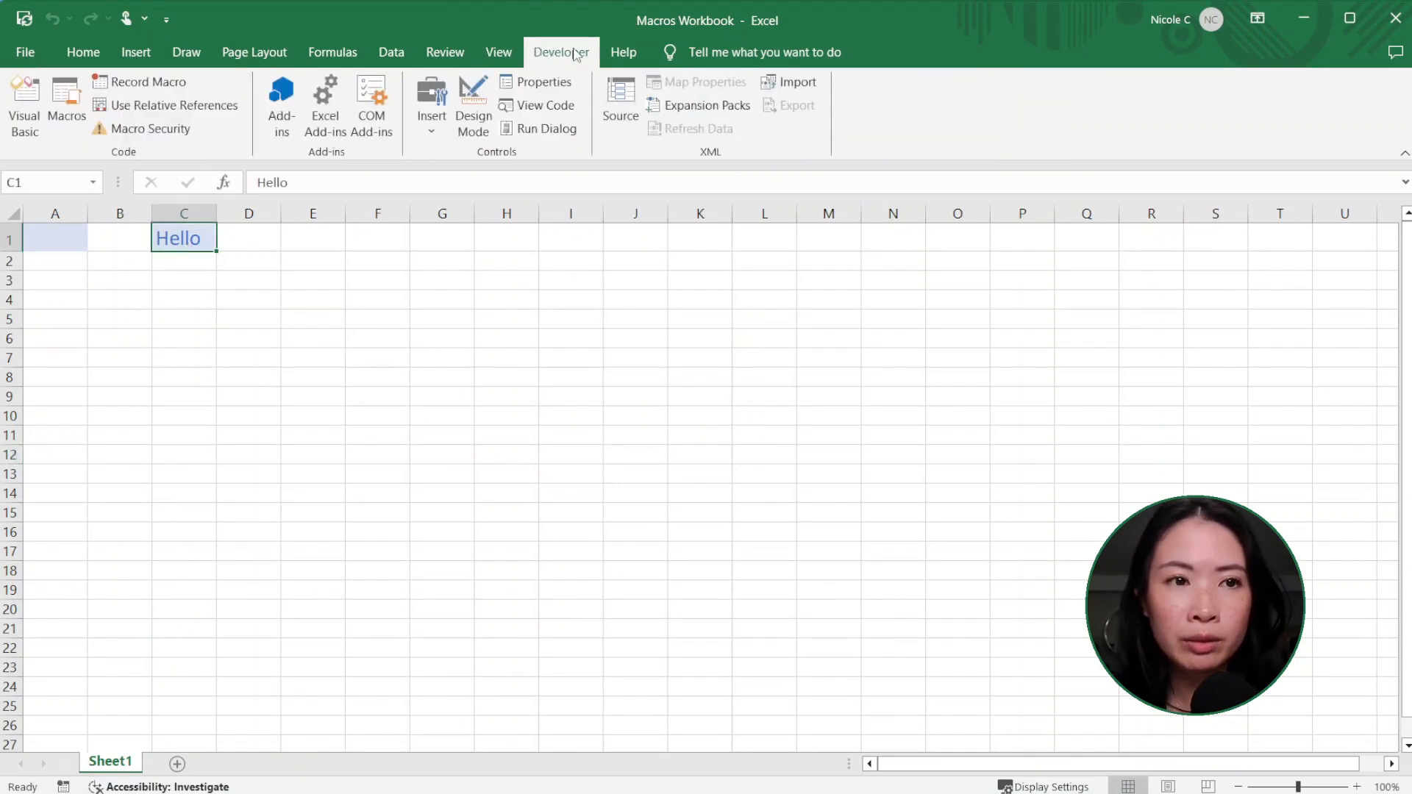
left_click(68, 110)
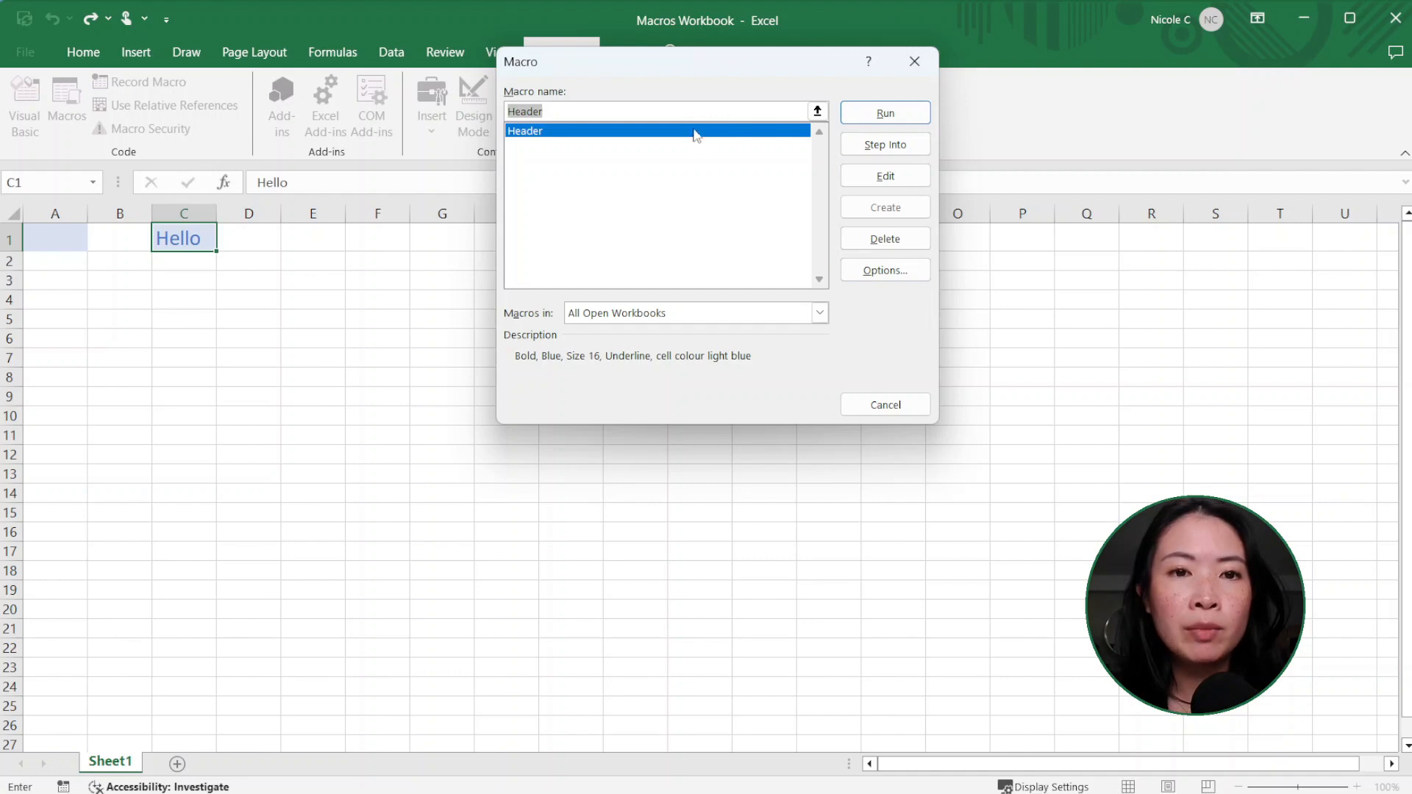
left_click(545, 134)
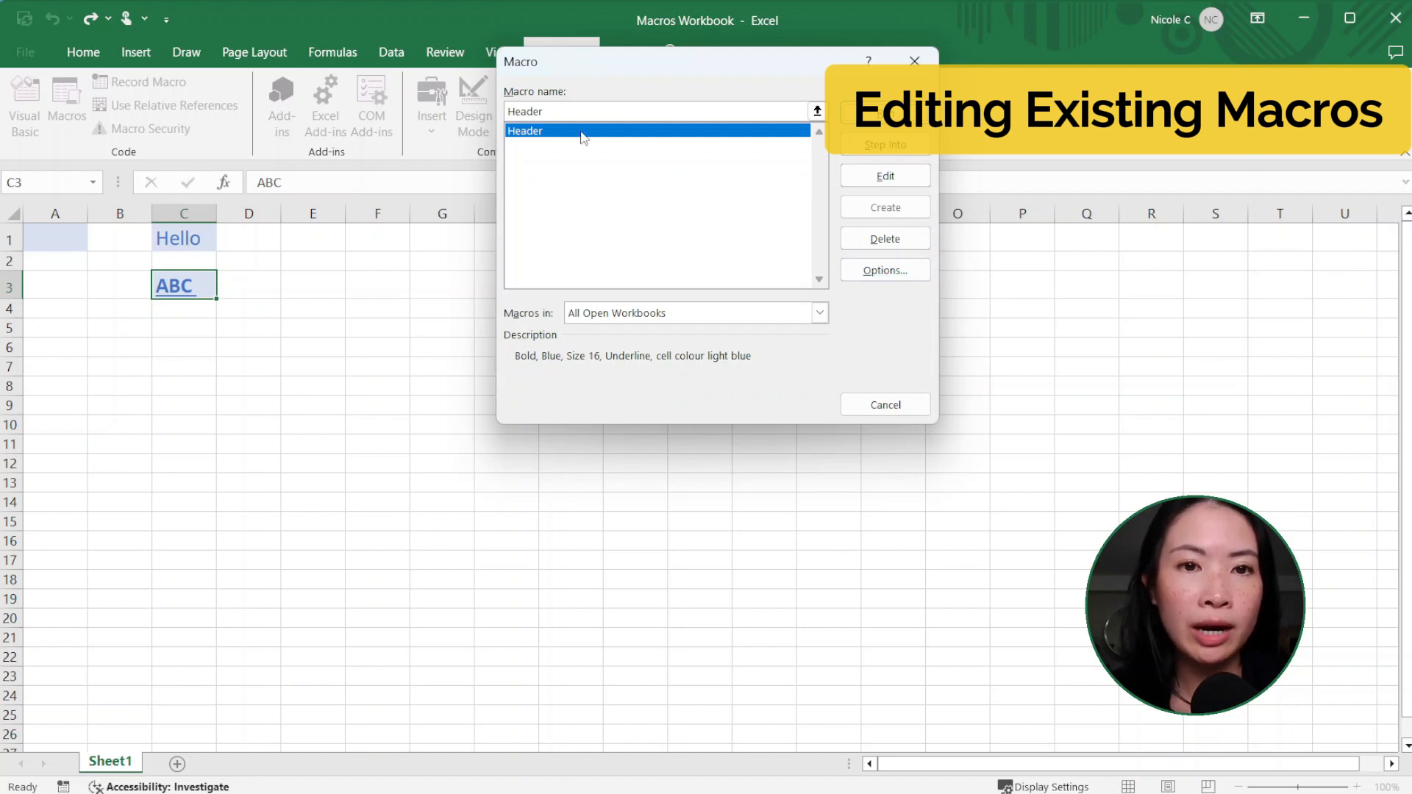
Step: Review the Header macro's shortcut key and description in its options and keep them as they are
left_click(885, 270)
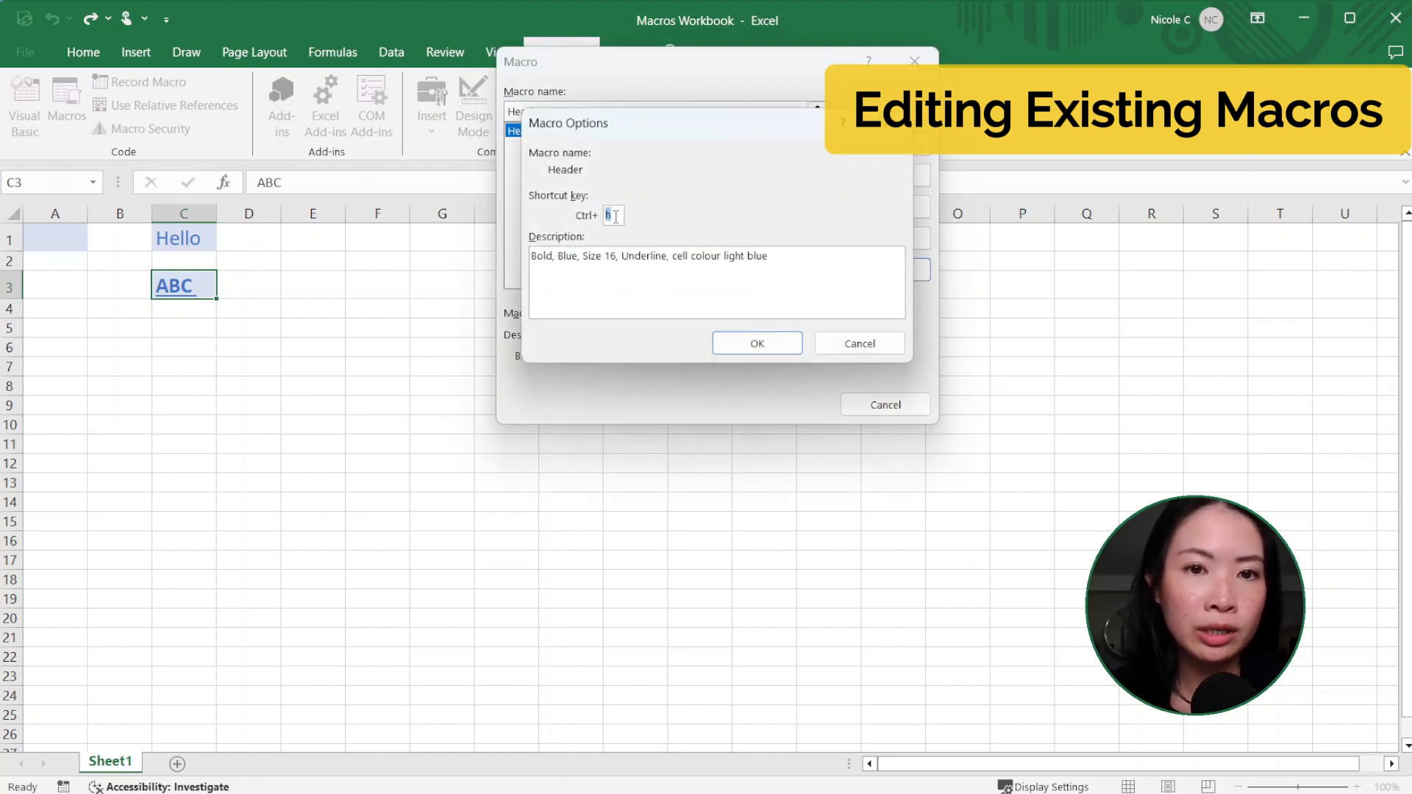
left_click(556, 255)
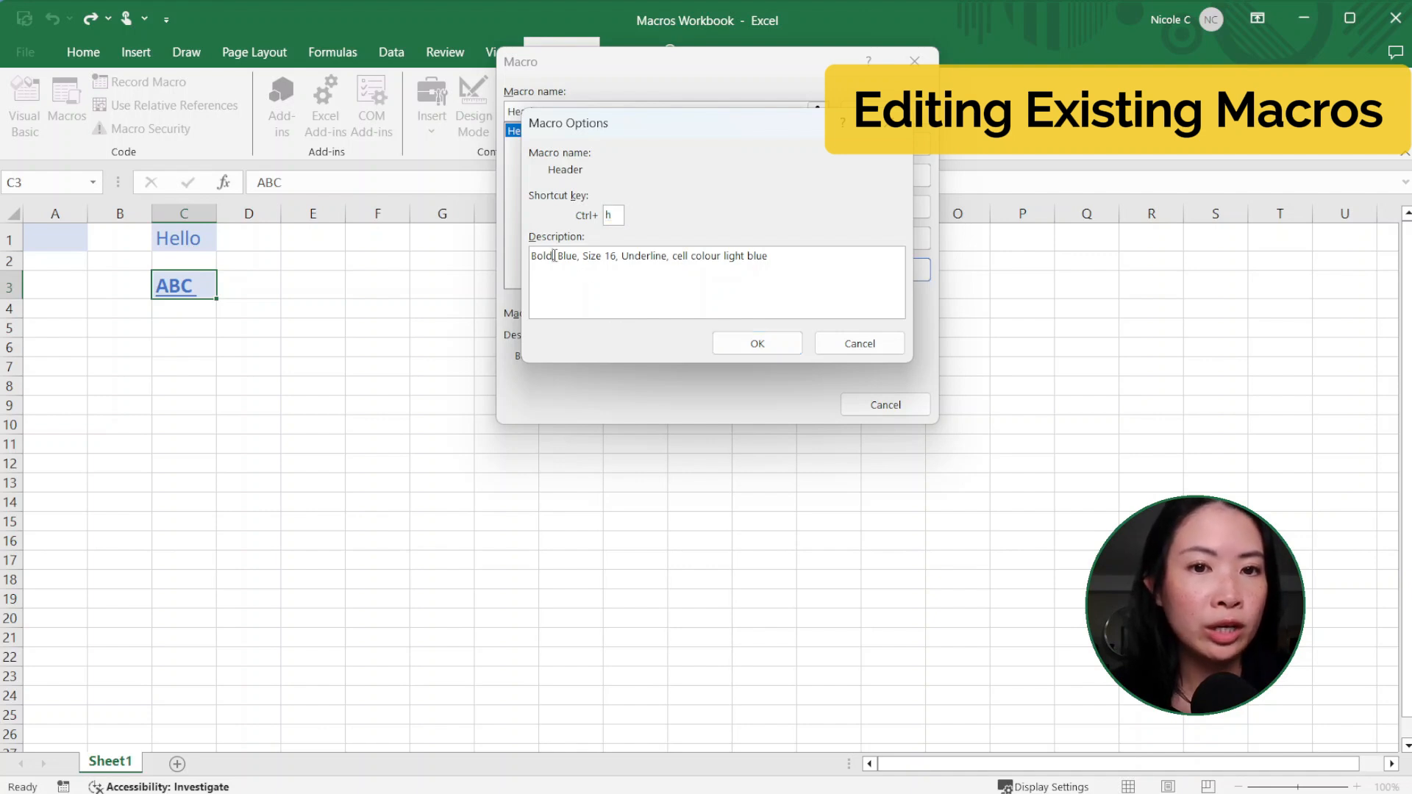
left_click(758, 343)
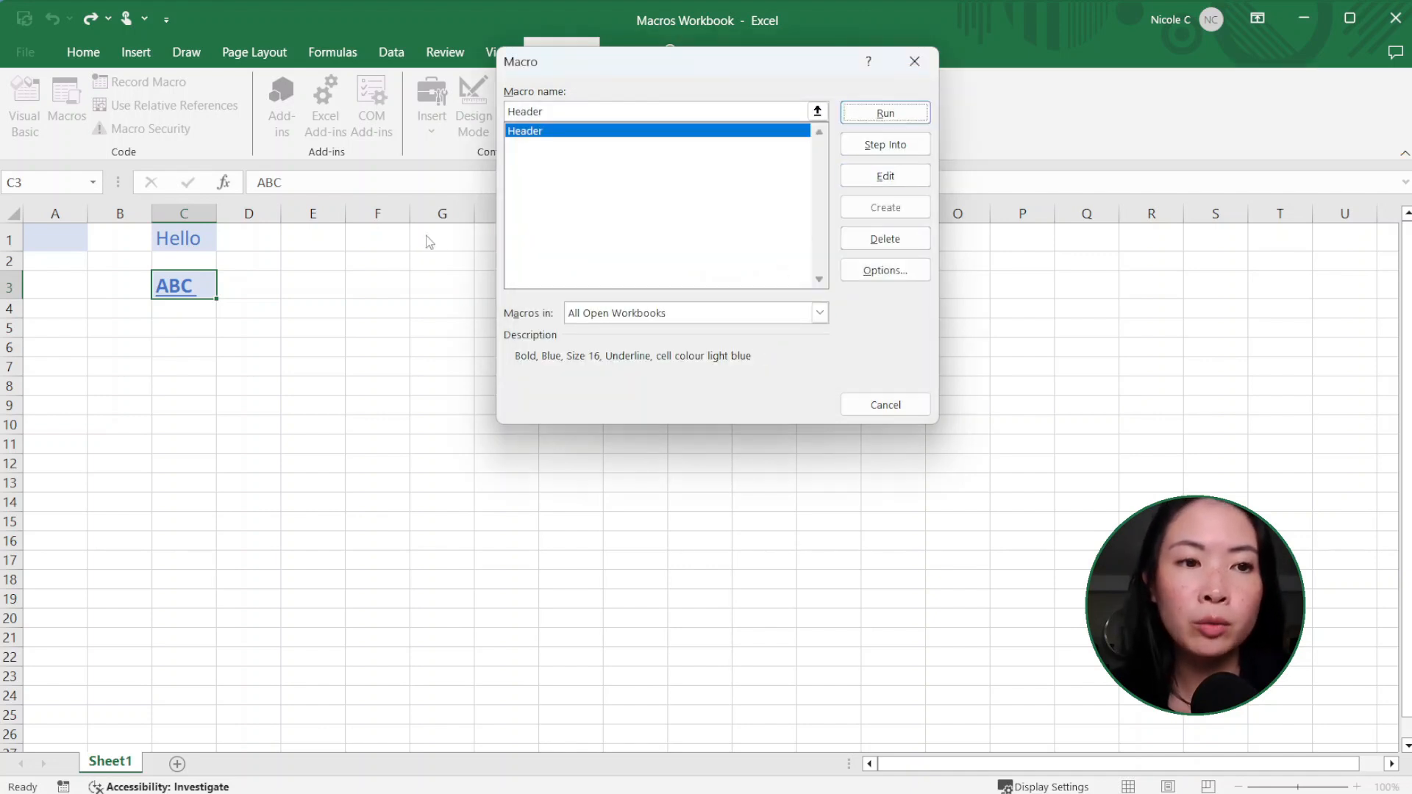
Step: Open the Header macro's code for editing and delete the line ".Size = 16"
left_click(887, 176)
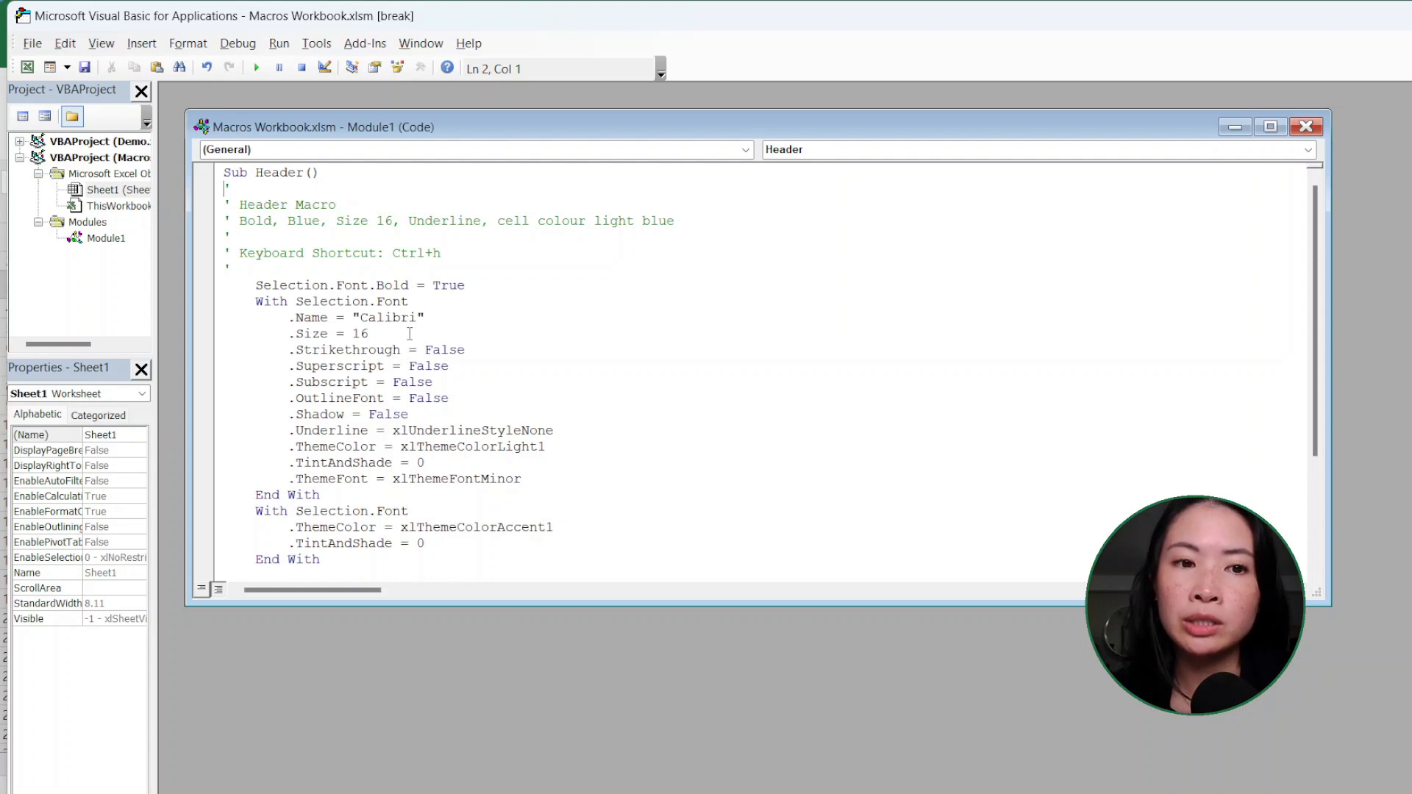
left_click_drag(368, 333, 171, 332)
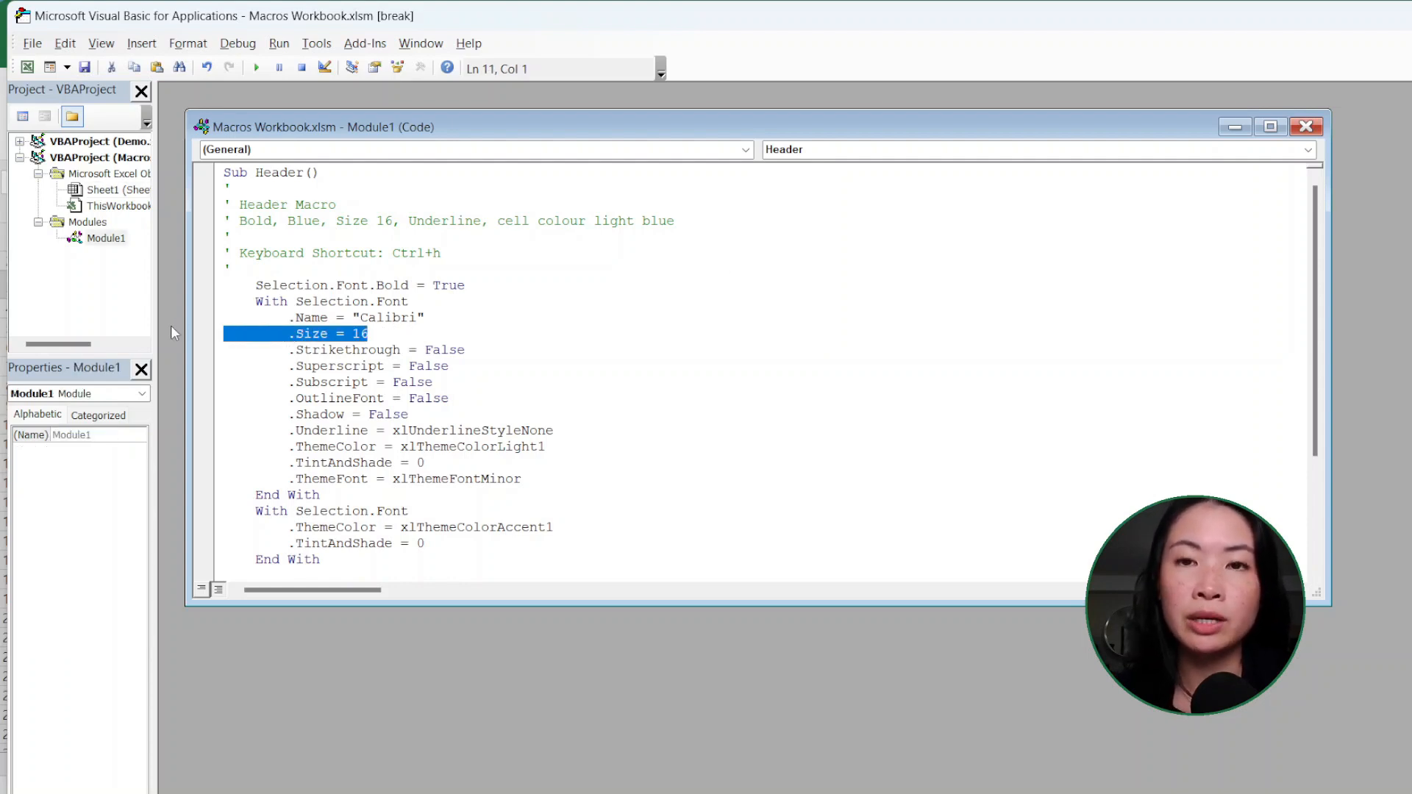
key("BackSpace")
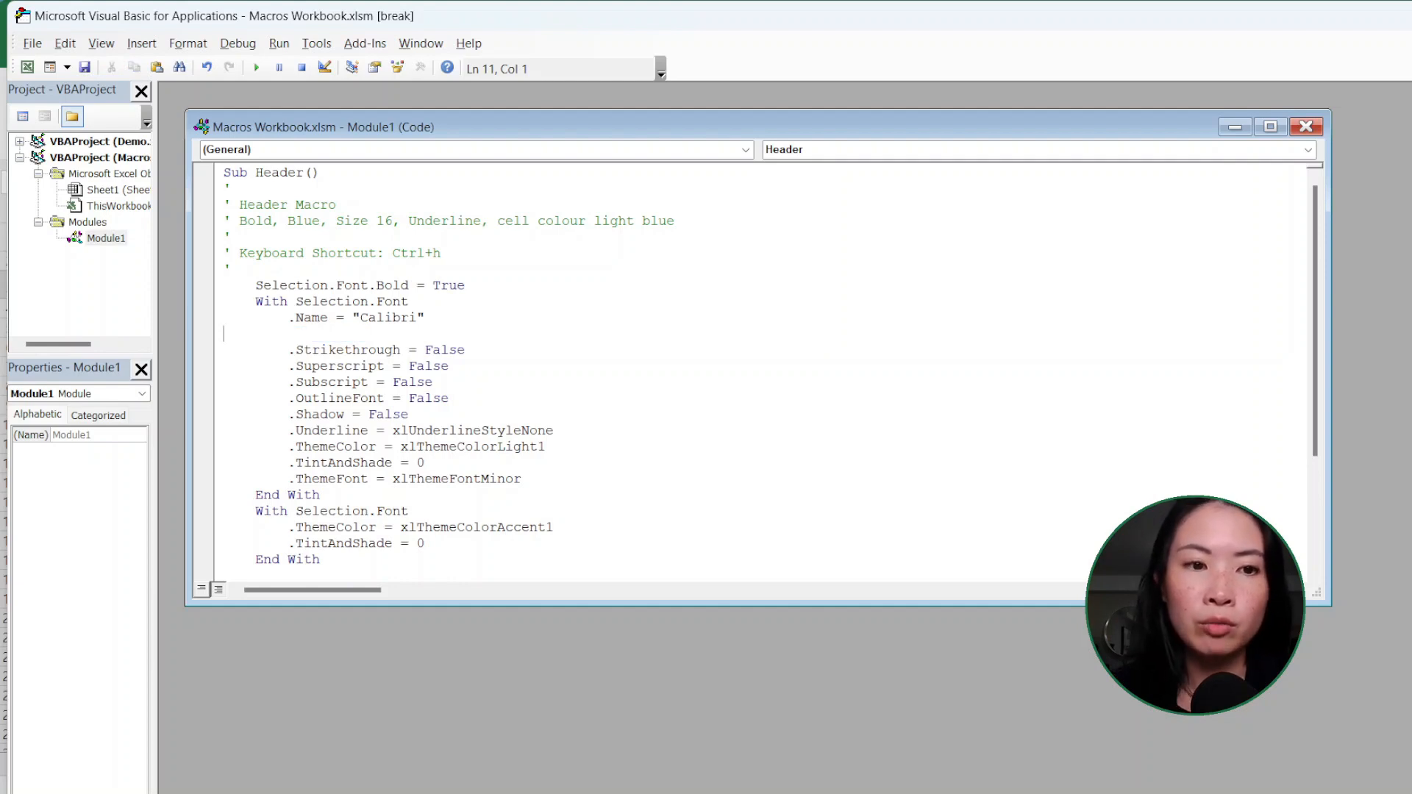
key("BackSpace")
Step: Switch back to the Macros Workbook in Excel, enter 123 in cell C5 and run the edited Header macro on it
key("alt+Tab")
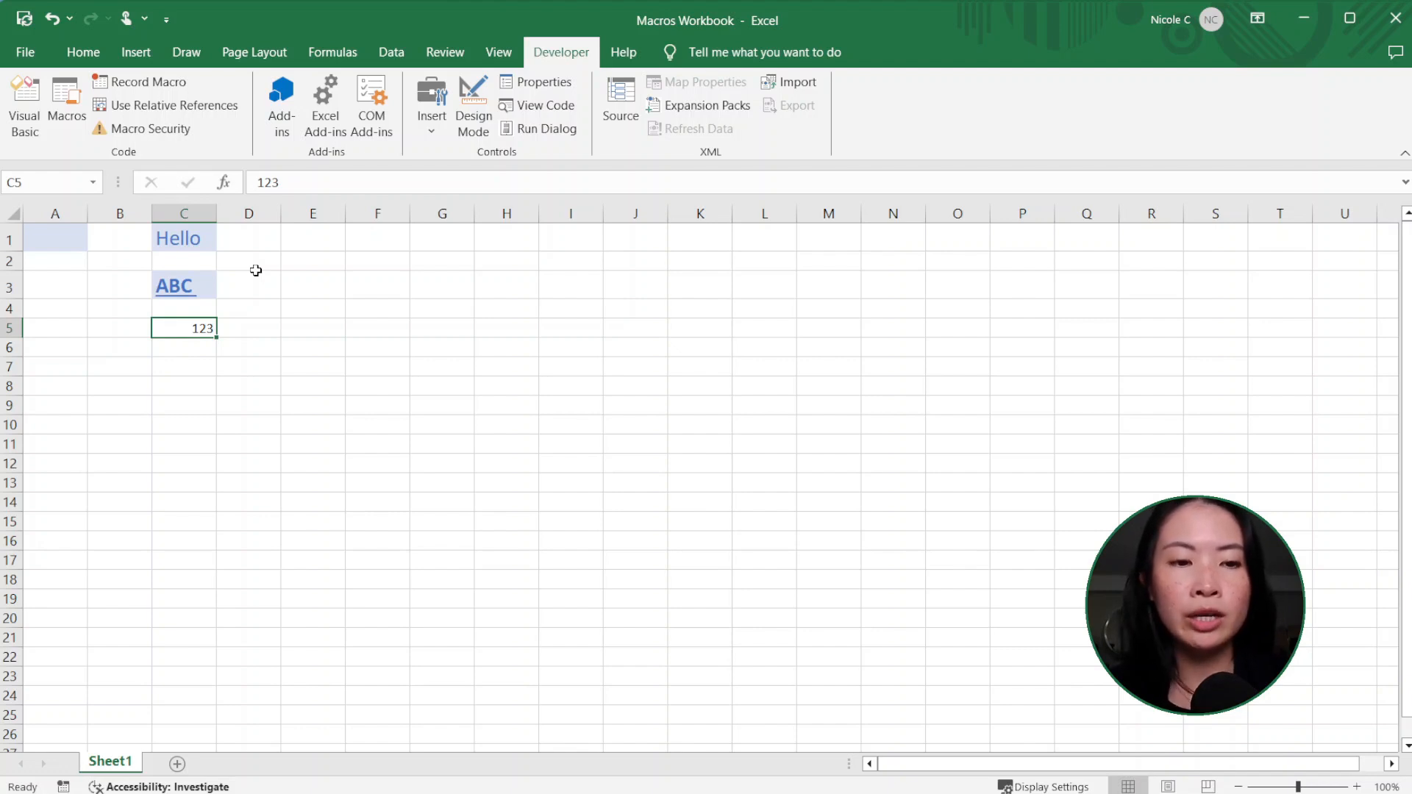
key("ctrl+shift+f")
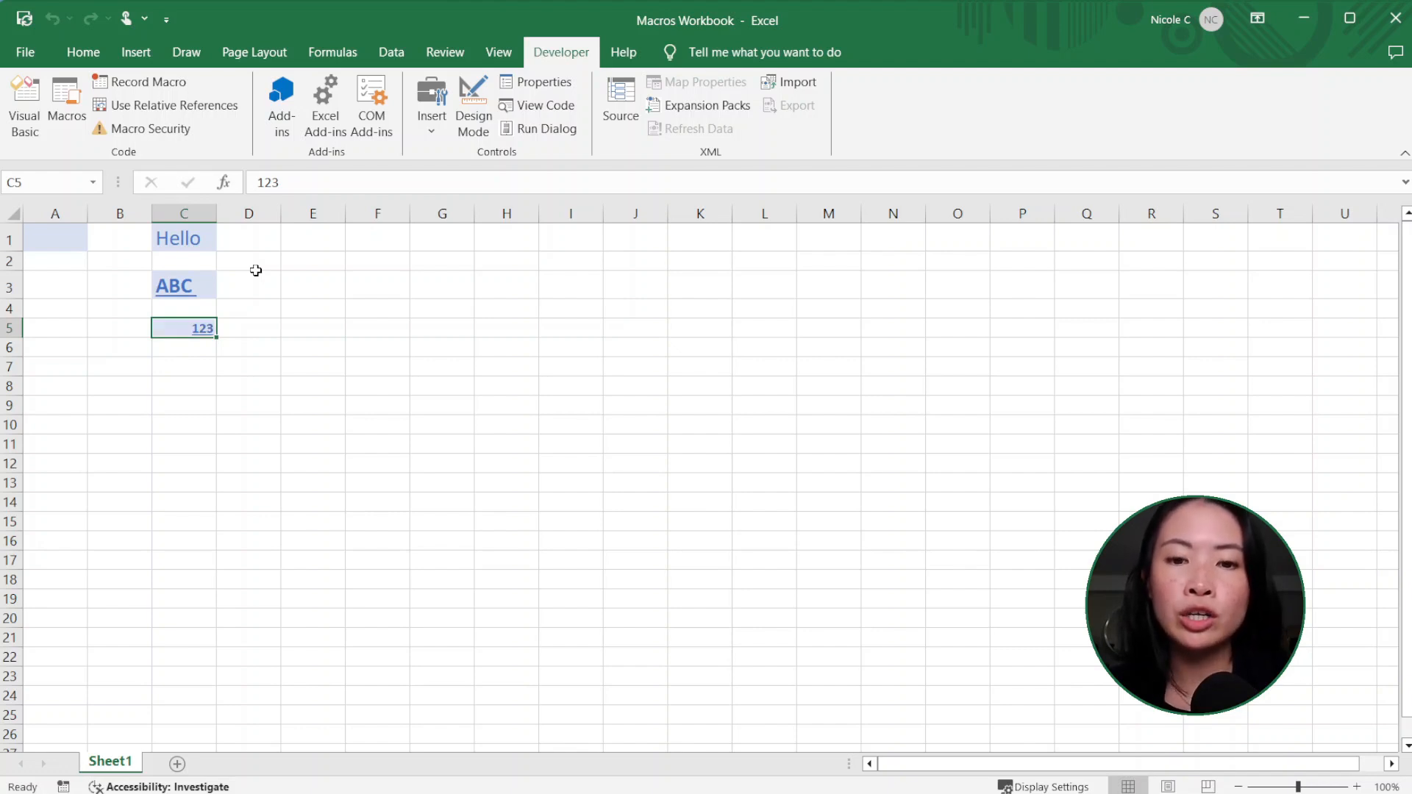